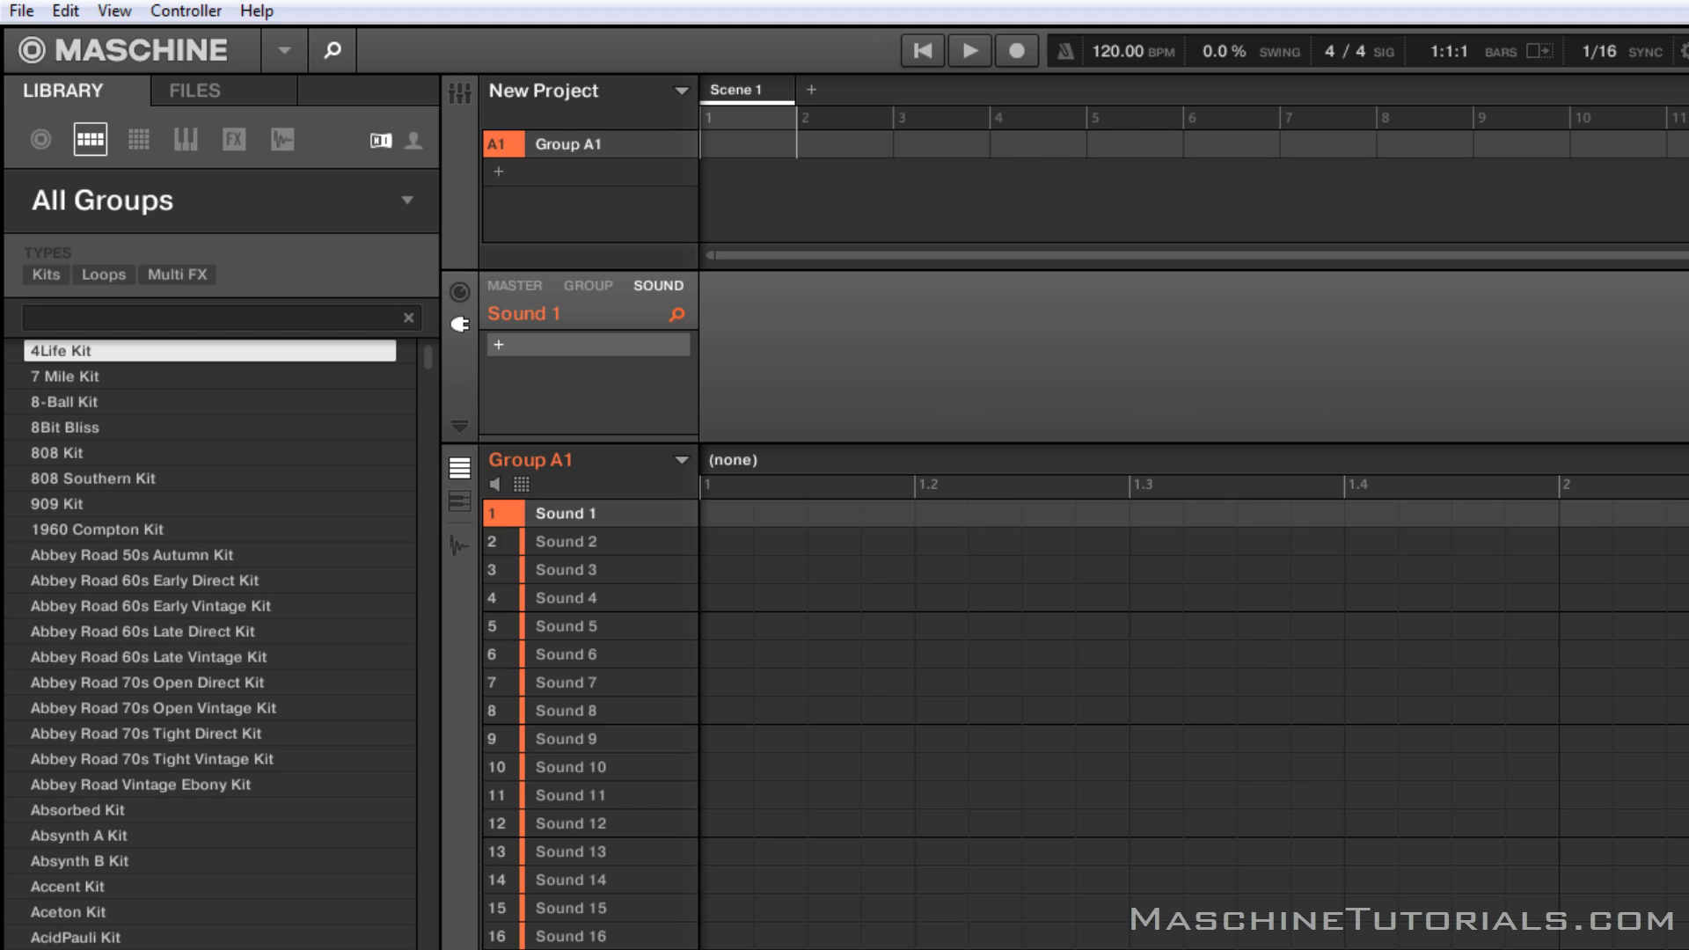
Step: Open the general preferences, check the available input quantize options, and close the dialog without changing them
{"action": "left_click", "coordinate": [27, 11]}
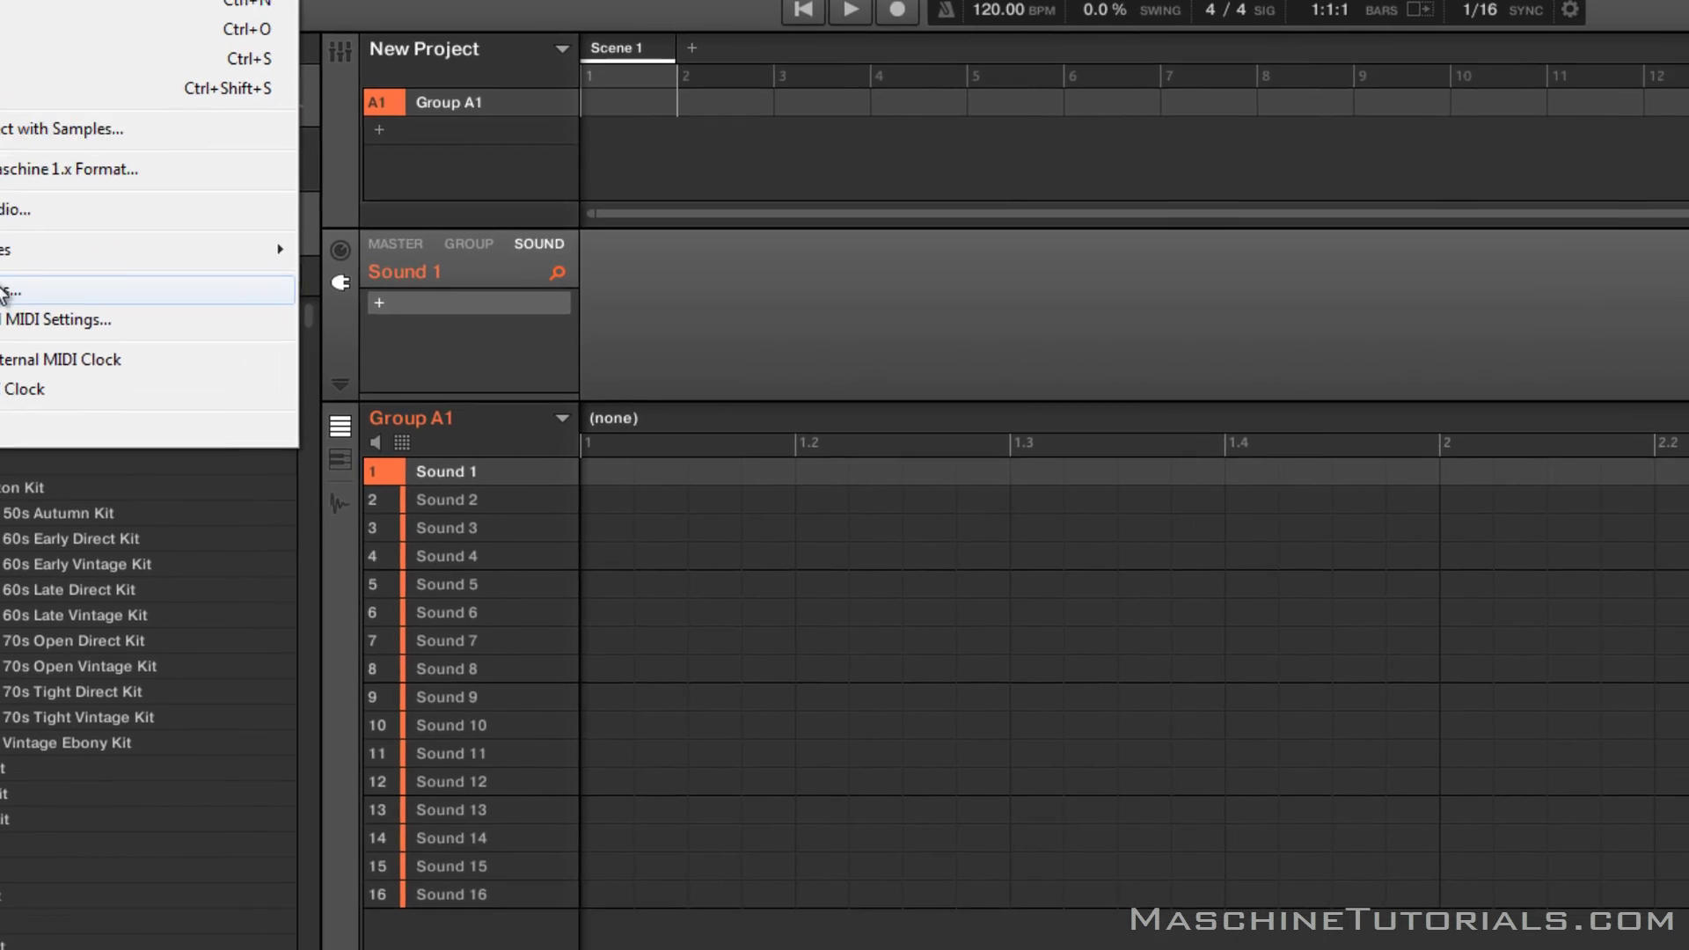
{"action": "left_click", "coordinate": [6, 291]}
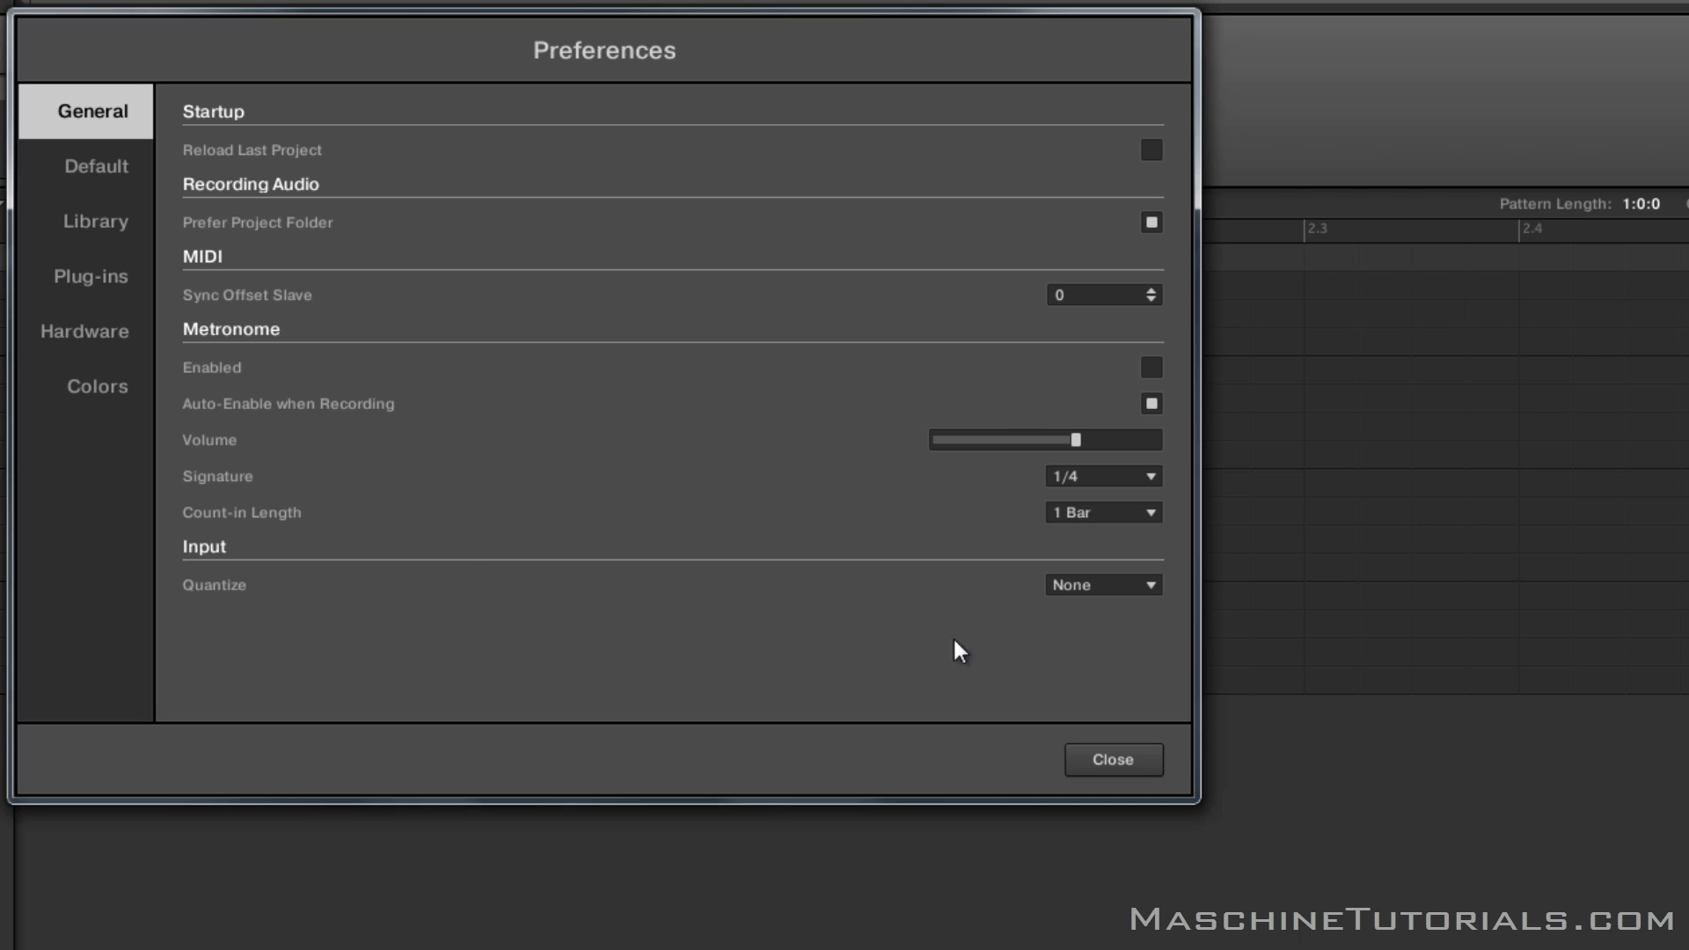
{"action": "left_click", "coordinate": [1144, 586]}
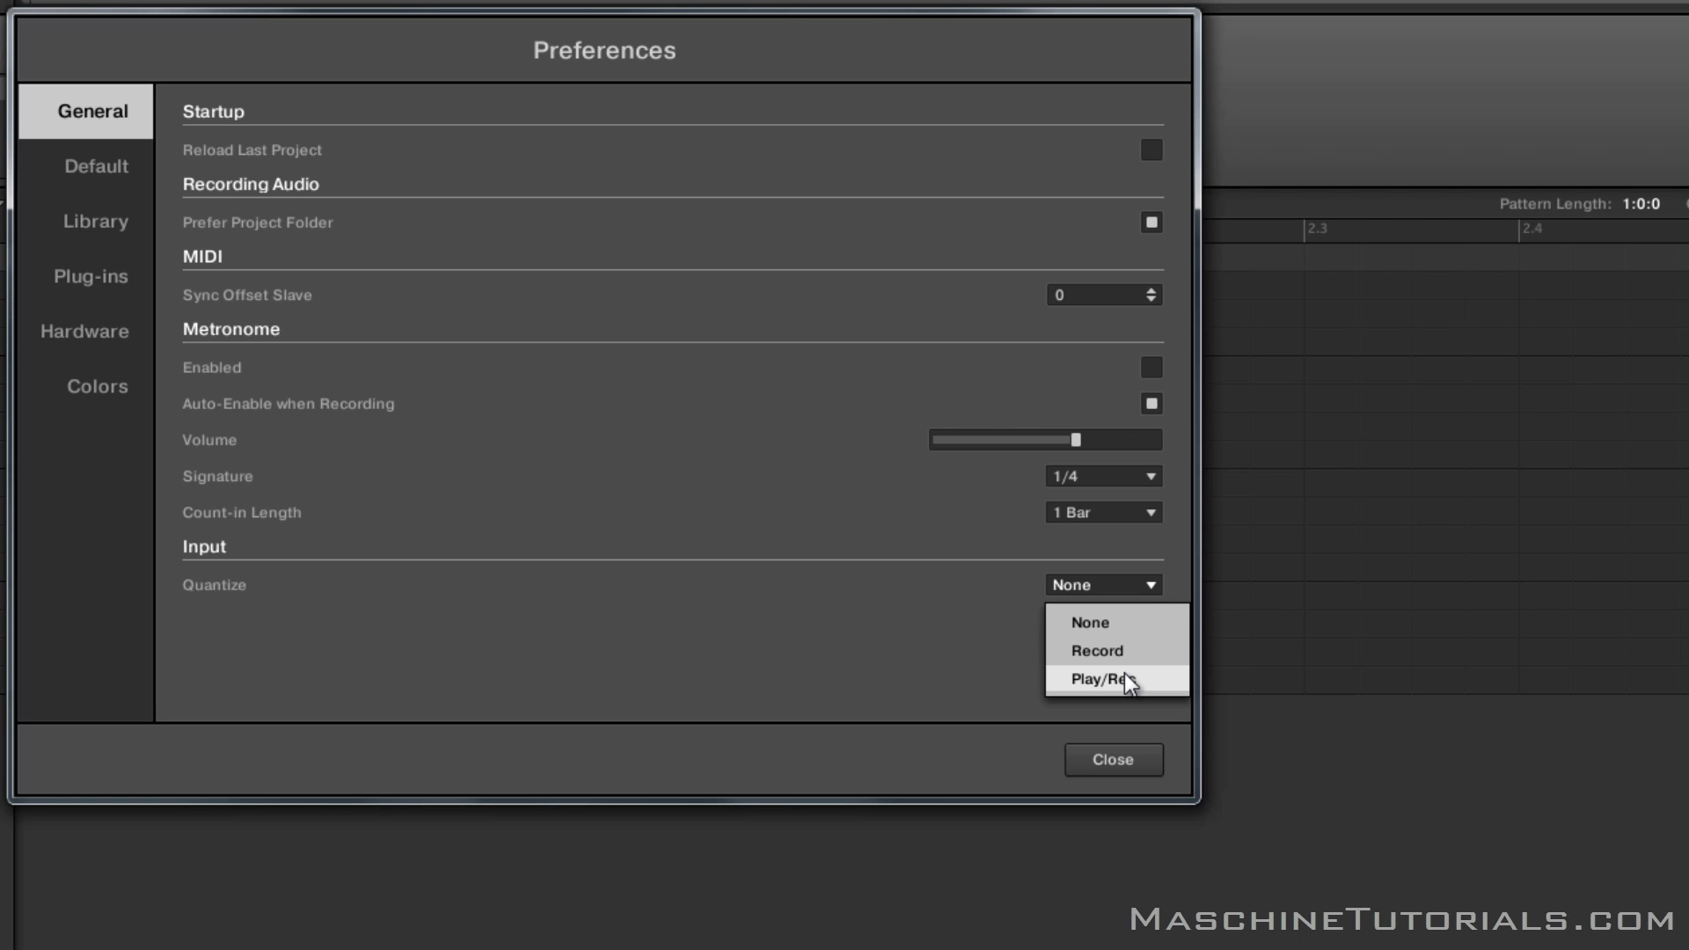
{"action": "left_click", "coordinate": [906, 641]}
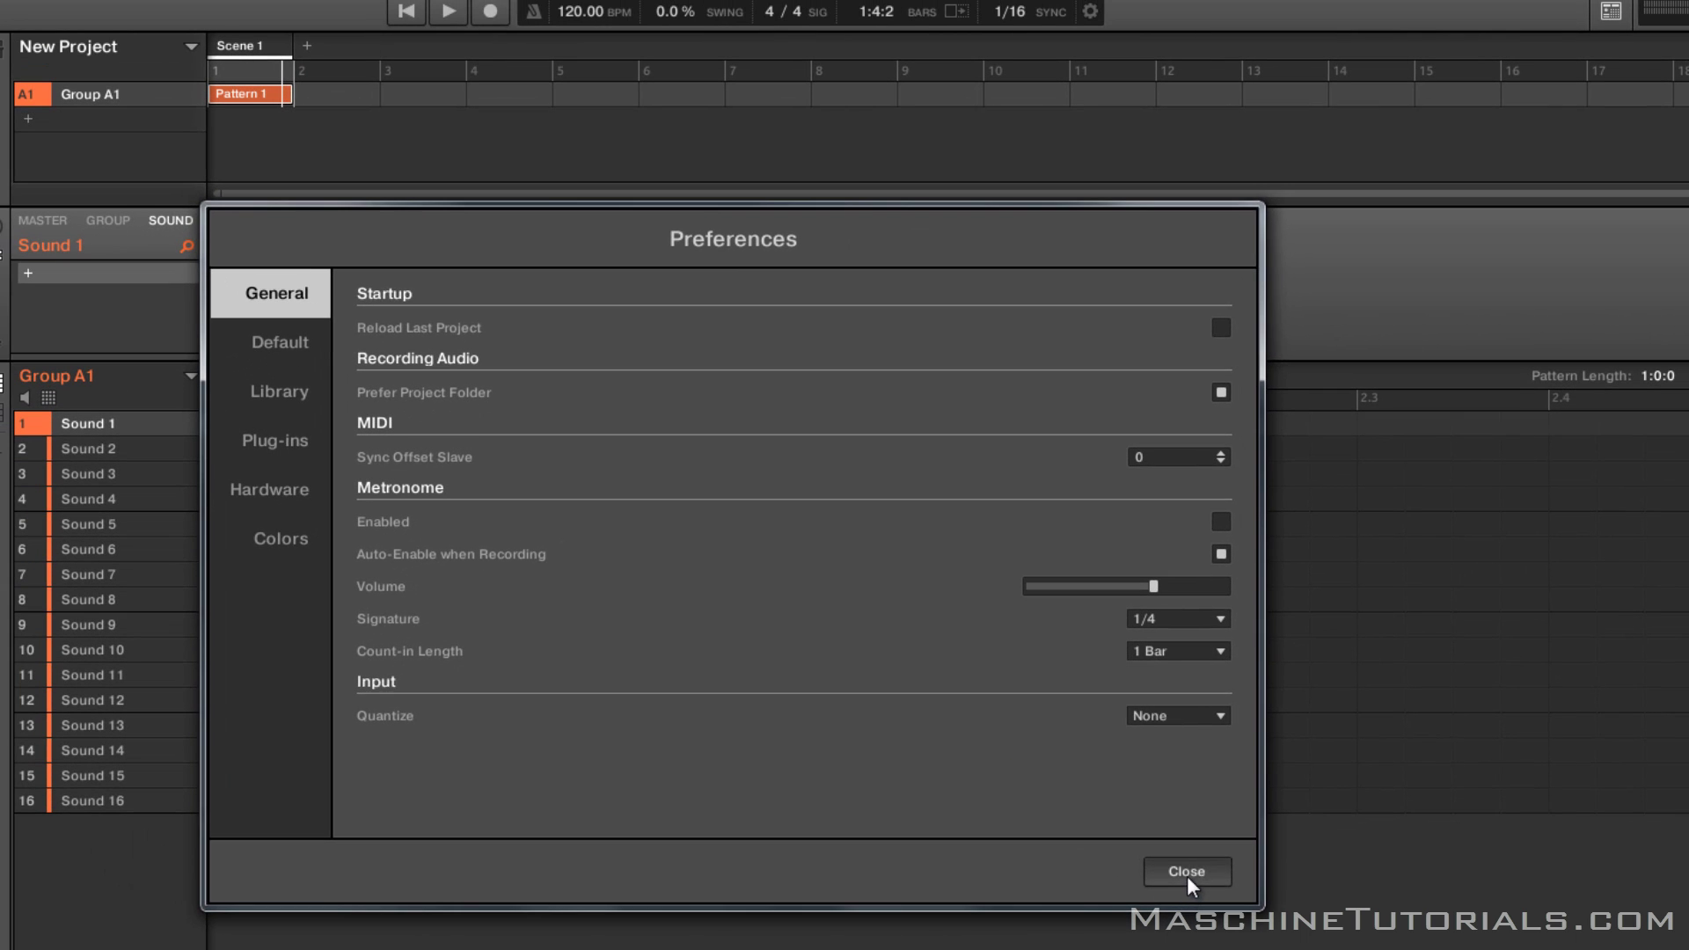
{"action": "left_click", "coordinate": [1187, 872]}
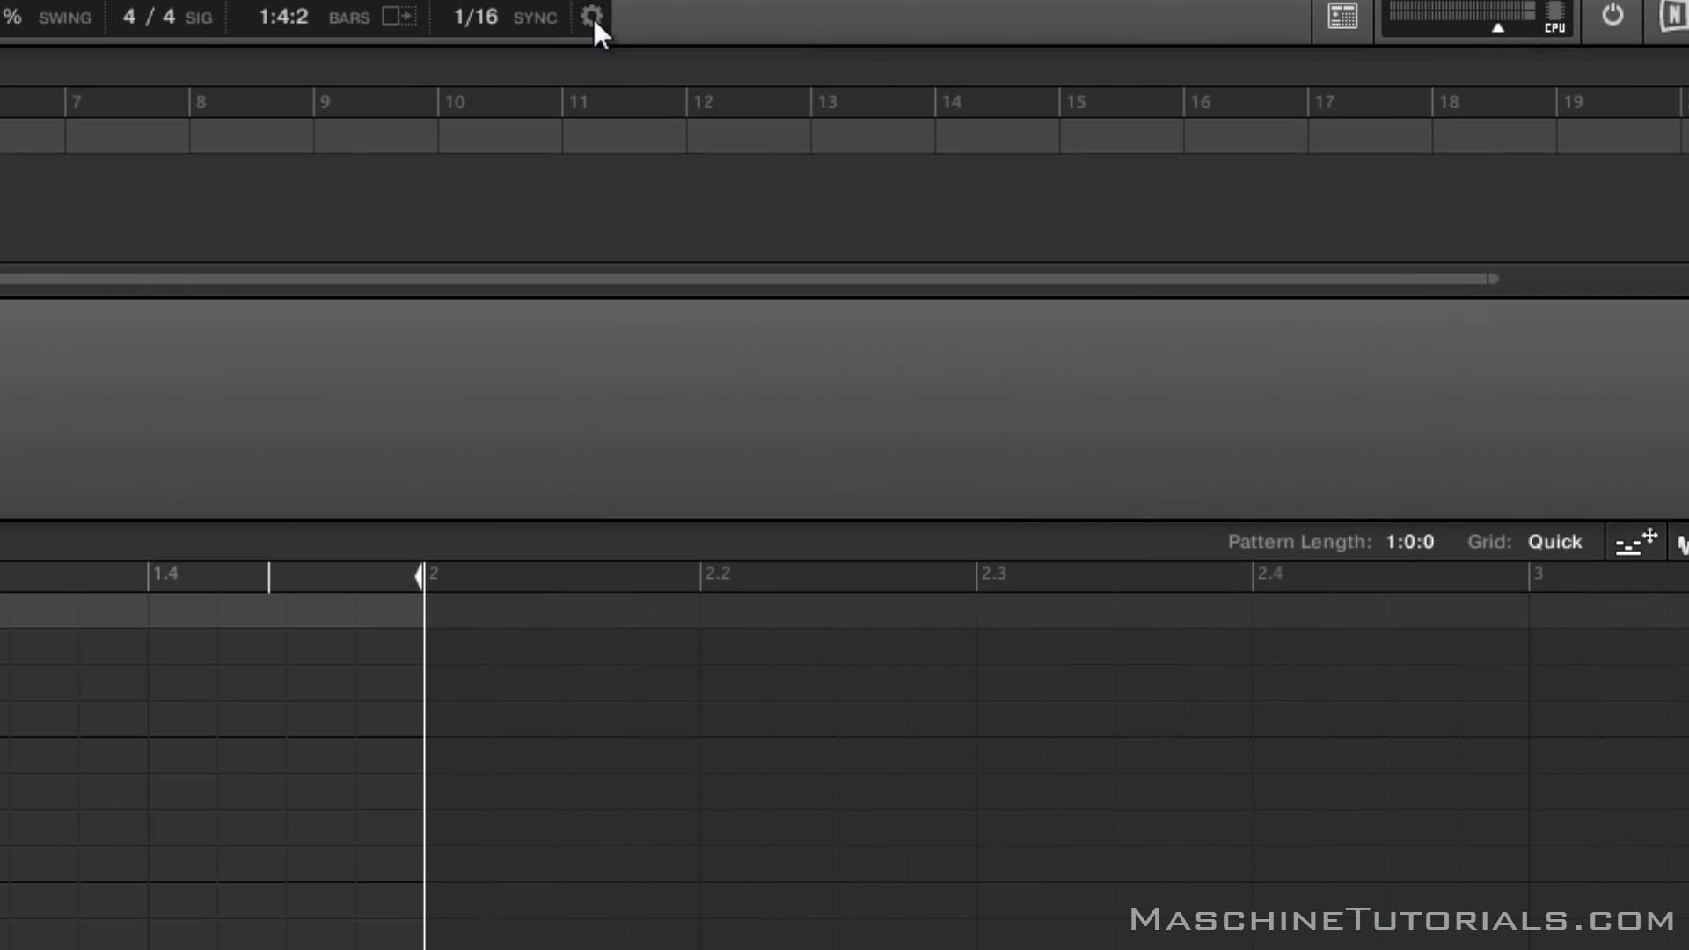
Step: Set MIDI scene change to respond to MIDI Note messages, with Maschine MK2 In as the source
{"action": "left_click", "coordinate": [593, 16]}
{"action": "mouse_move", "coordinate": [725, 104]}
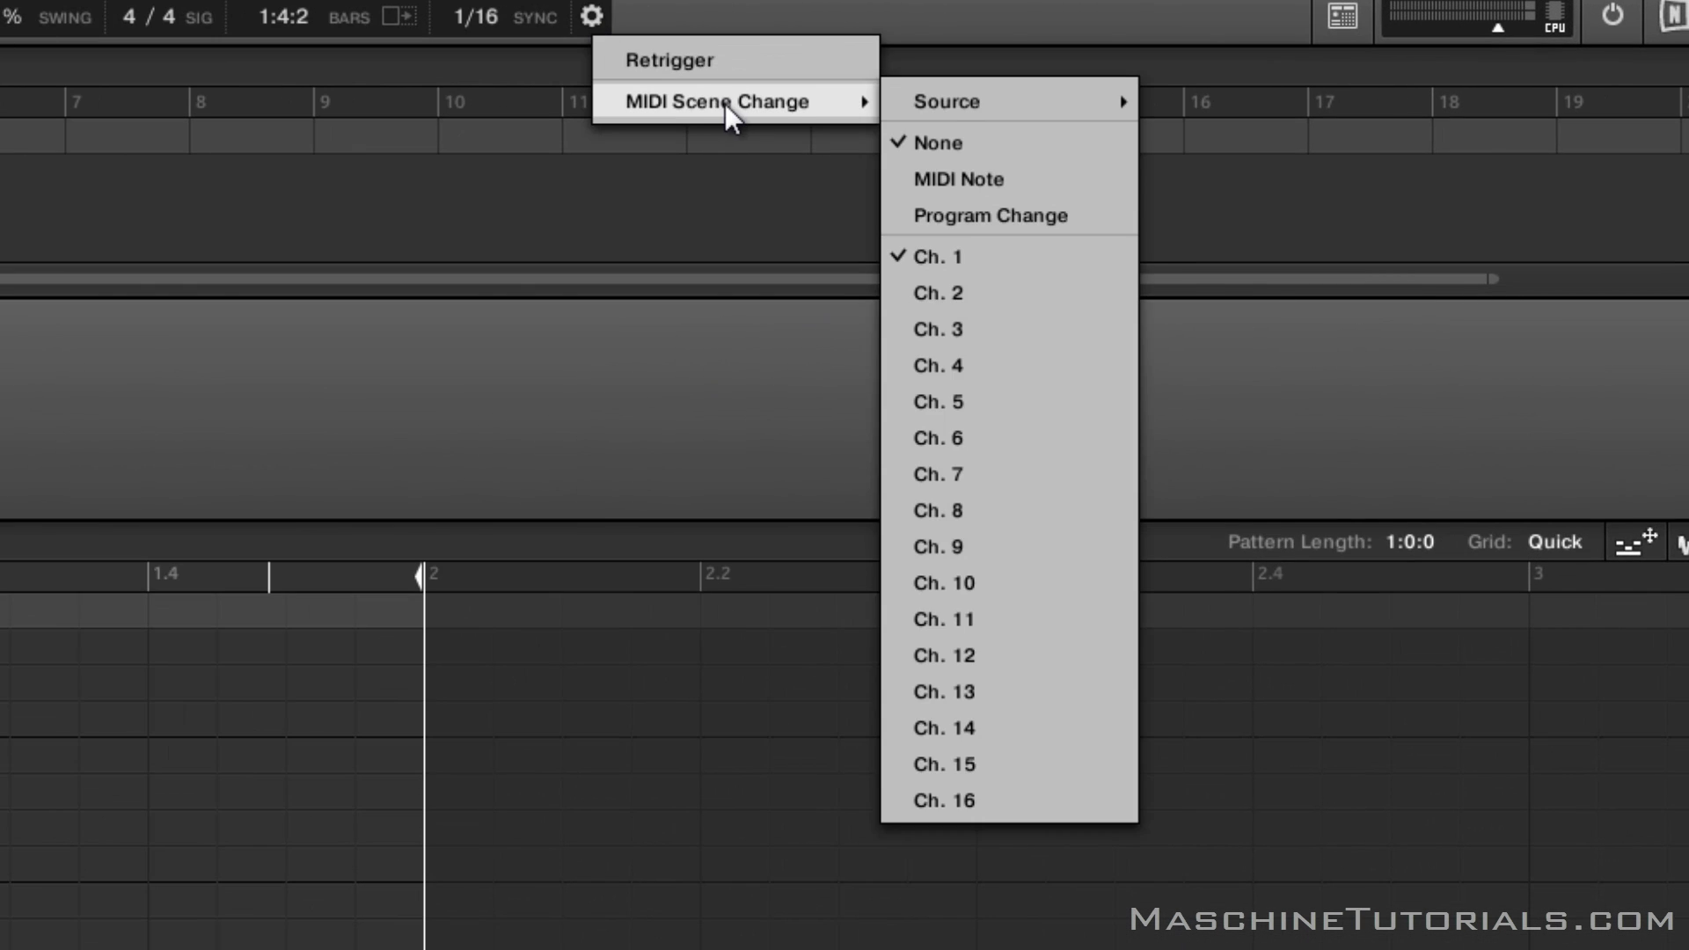
{"action": "left_click", "coordinate": [995, 181]}
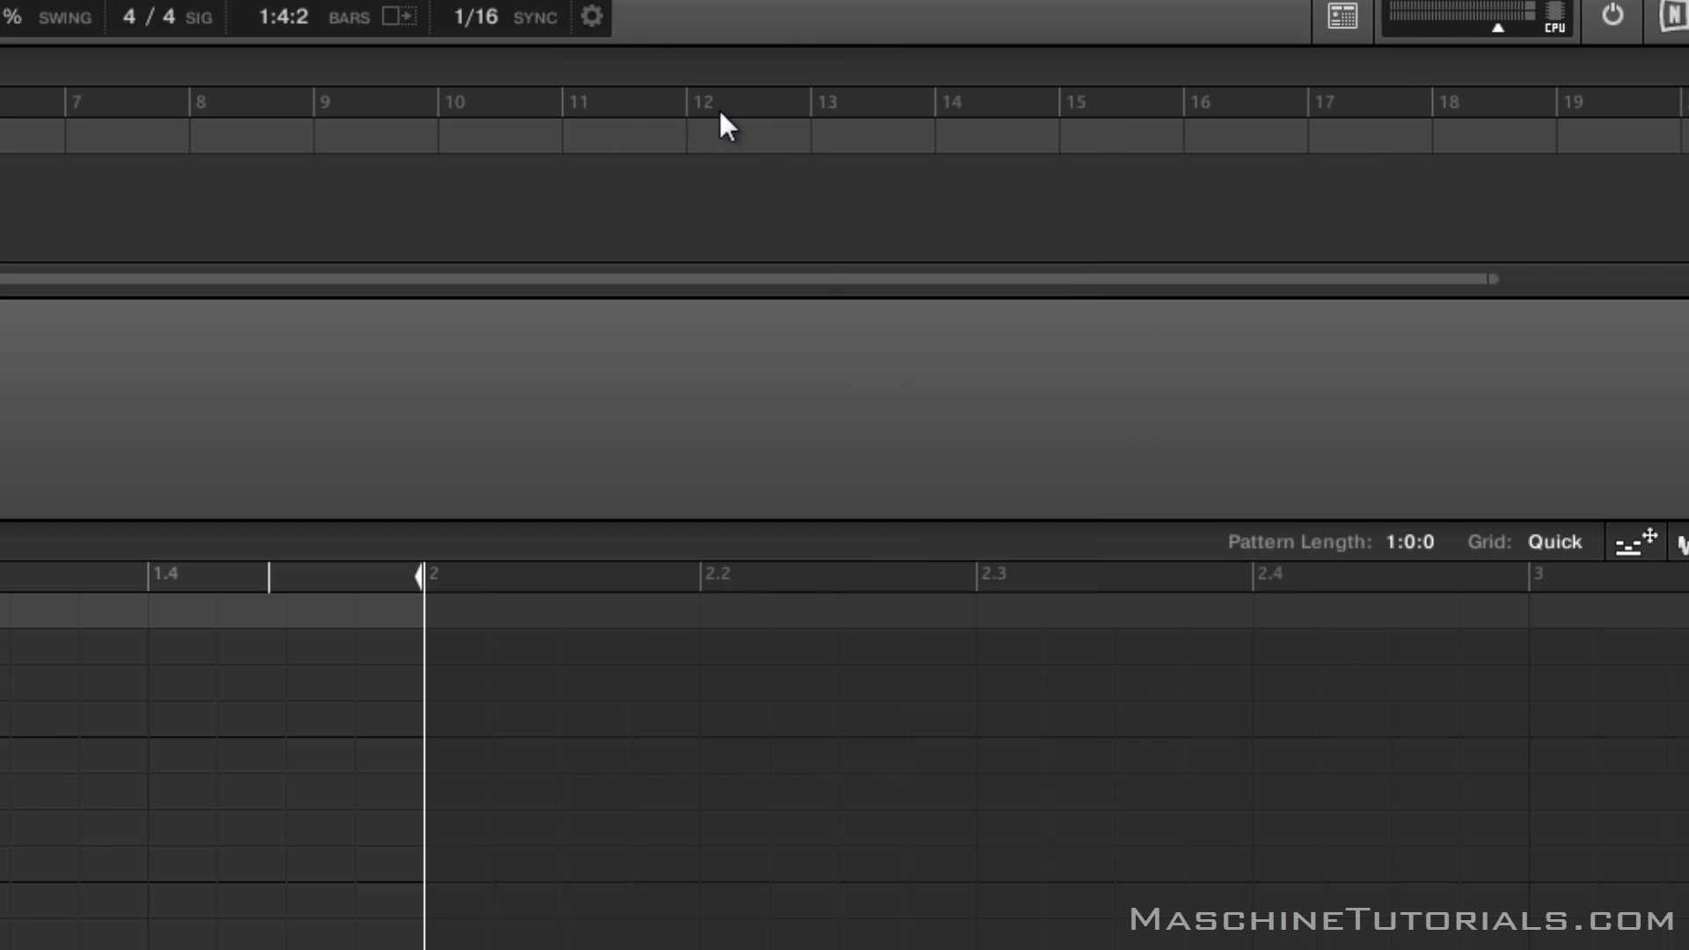
{"action": "left_click", "coordinate": [591, 11]}
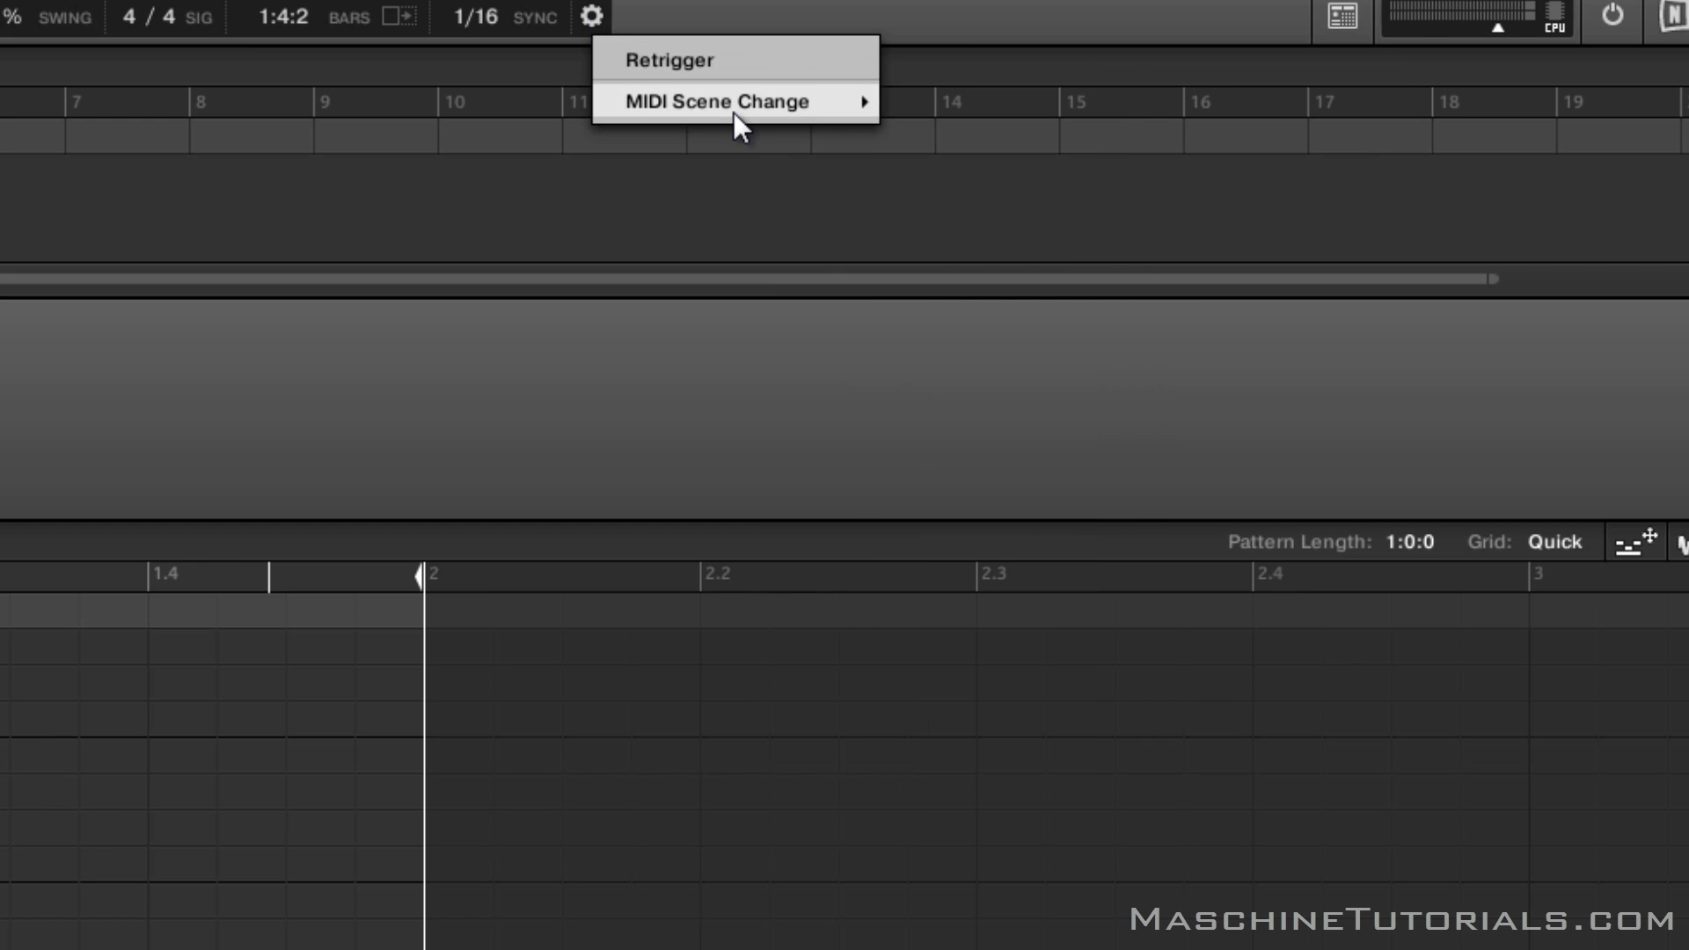
{"action": "mouse_move", "coordinate": [732, 105]}
{"action": "mouse_move", "coordinate": [1071, 102]}
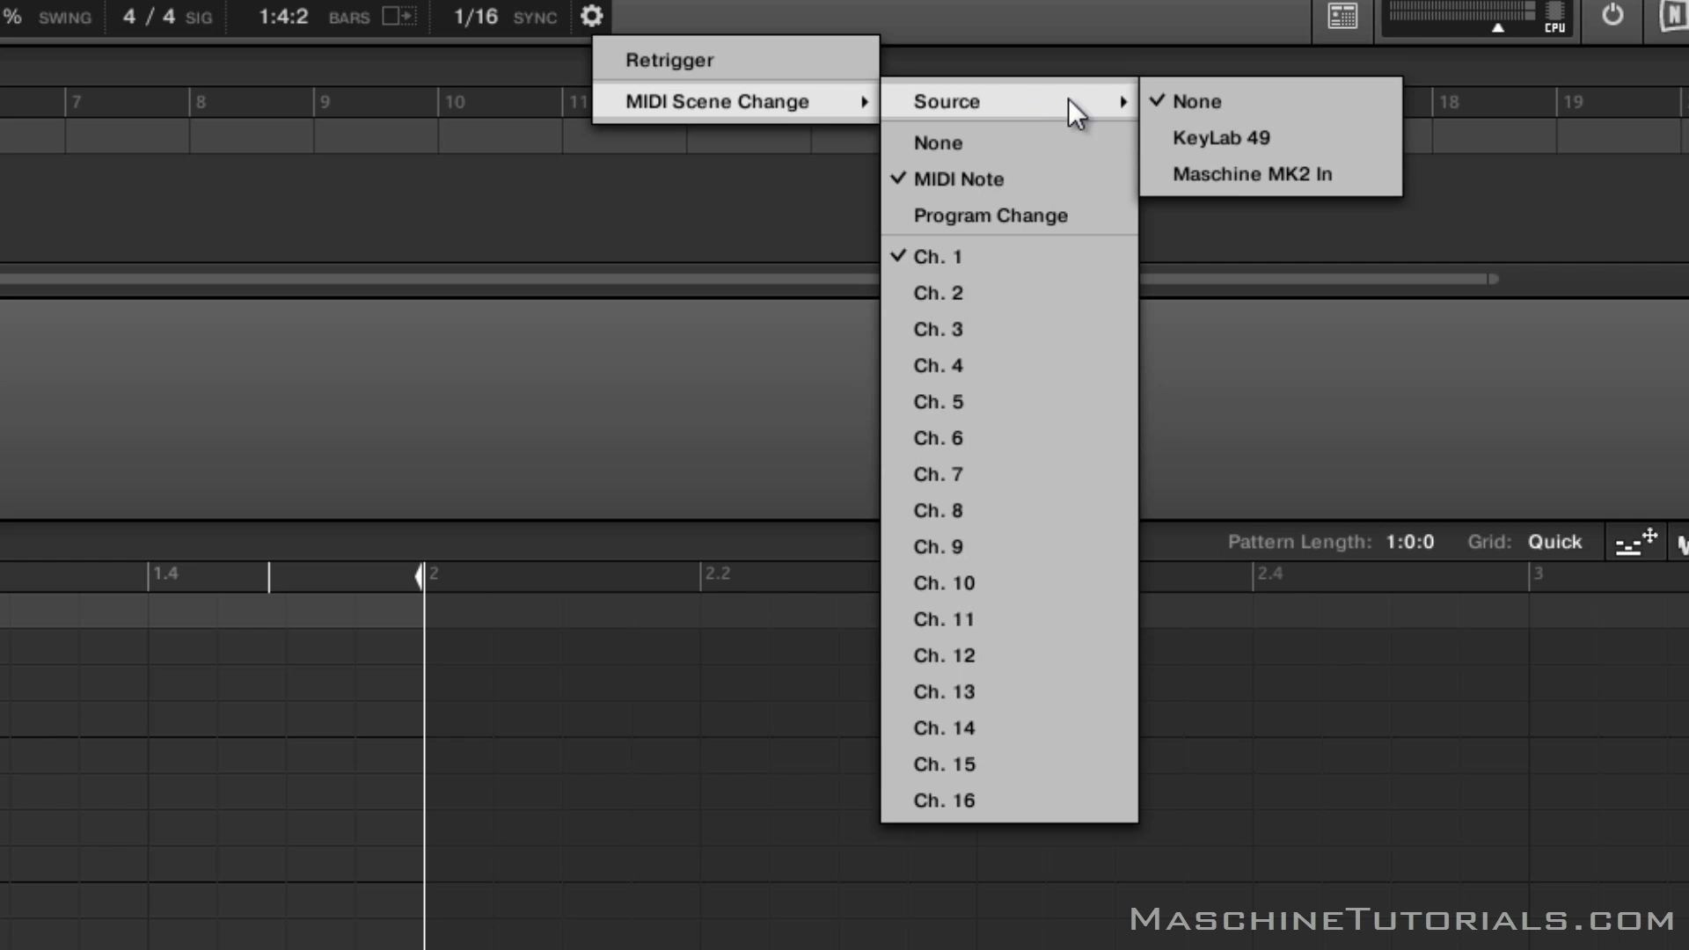
{"action": "left_click", "coordinate": [1266, 167]}
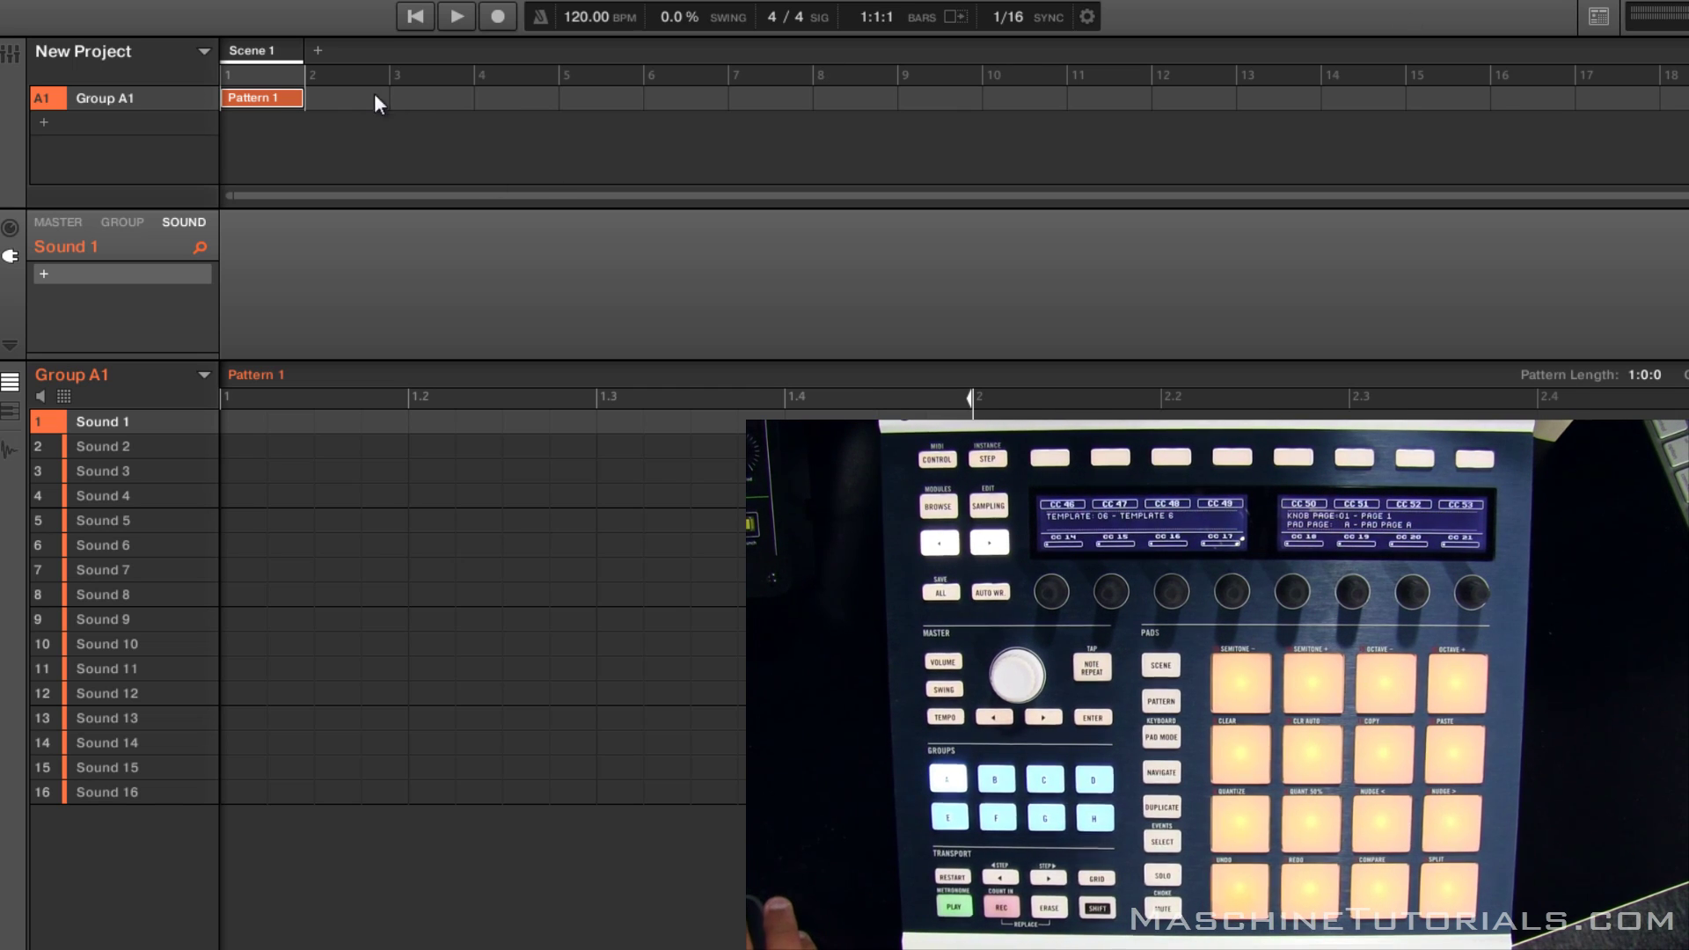
Step: Add two new scenes after Scene 1, and duplicate Scene 3 once and Scene 1 twice
{"action": "left_click", "coordinate": [318, 50]}
{"action": "left_click", "coordinate": [403, 50]}
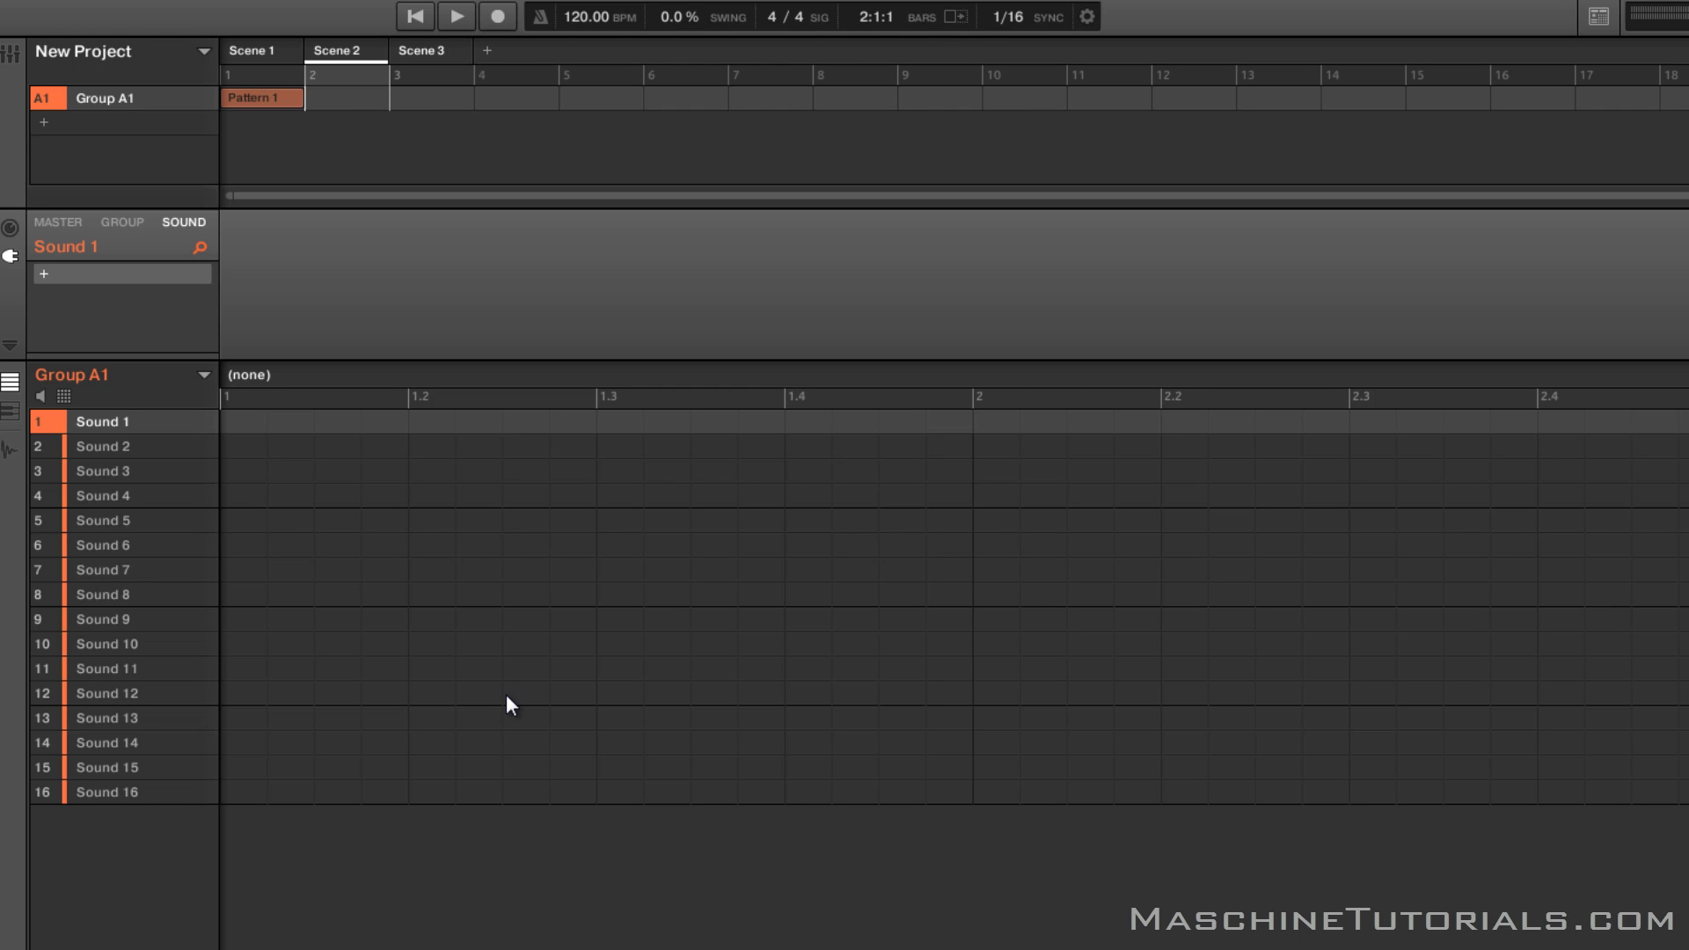
{"action": "mouse_move", "coordinate": [187, 657]}
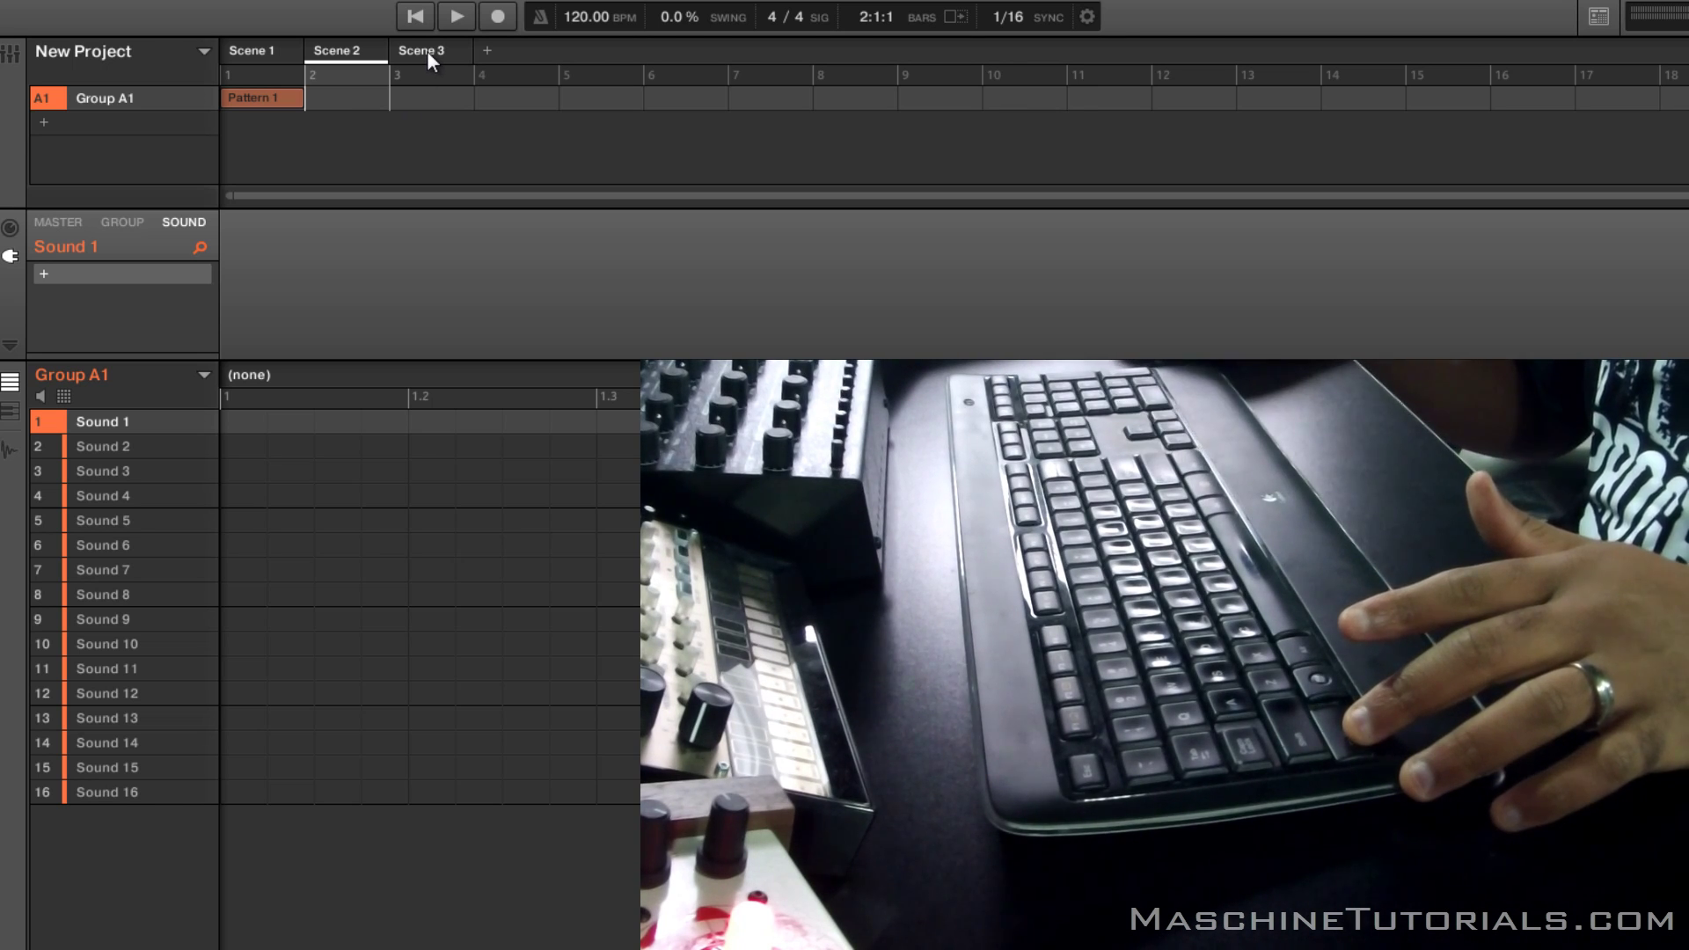
{"action": "left_click_drag", "start_coordinate": [433, 46], "coordinate": [472, 51]}
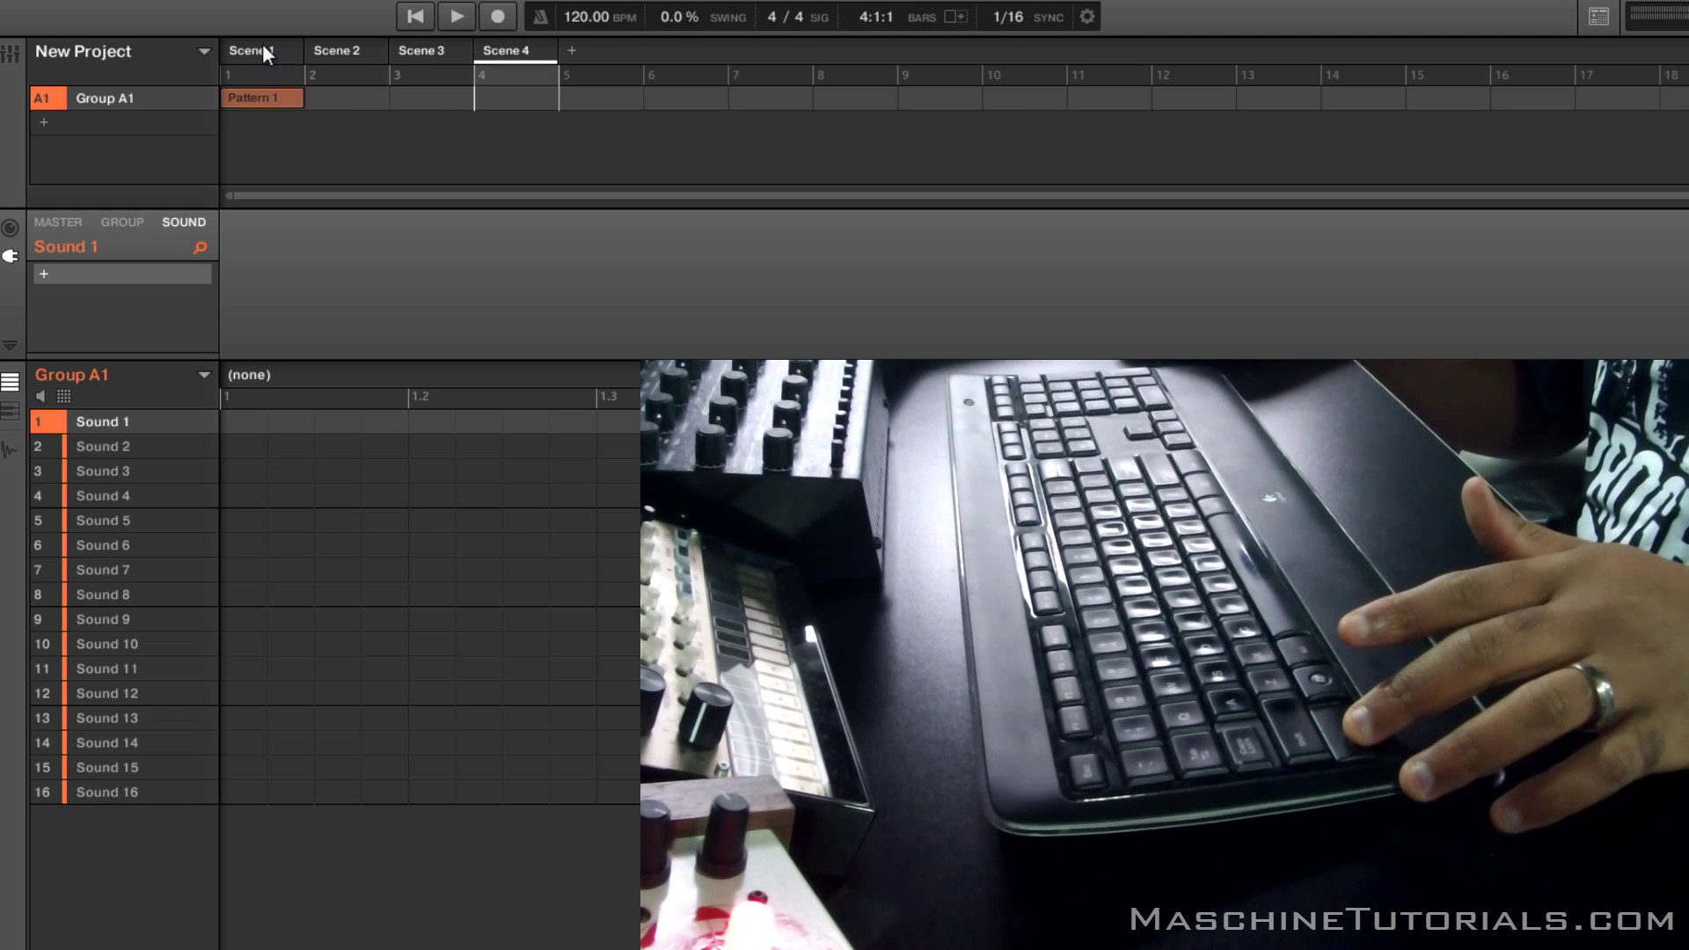
{"action": "left_click_drag", "start_coordinate": [308, 45], "coordinate": [382, 45]}
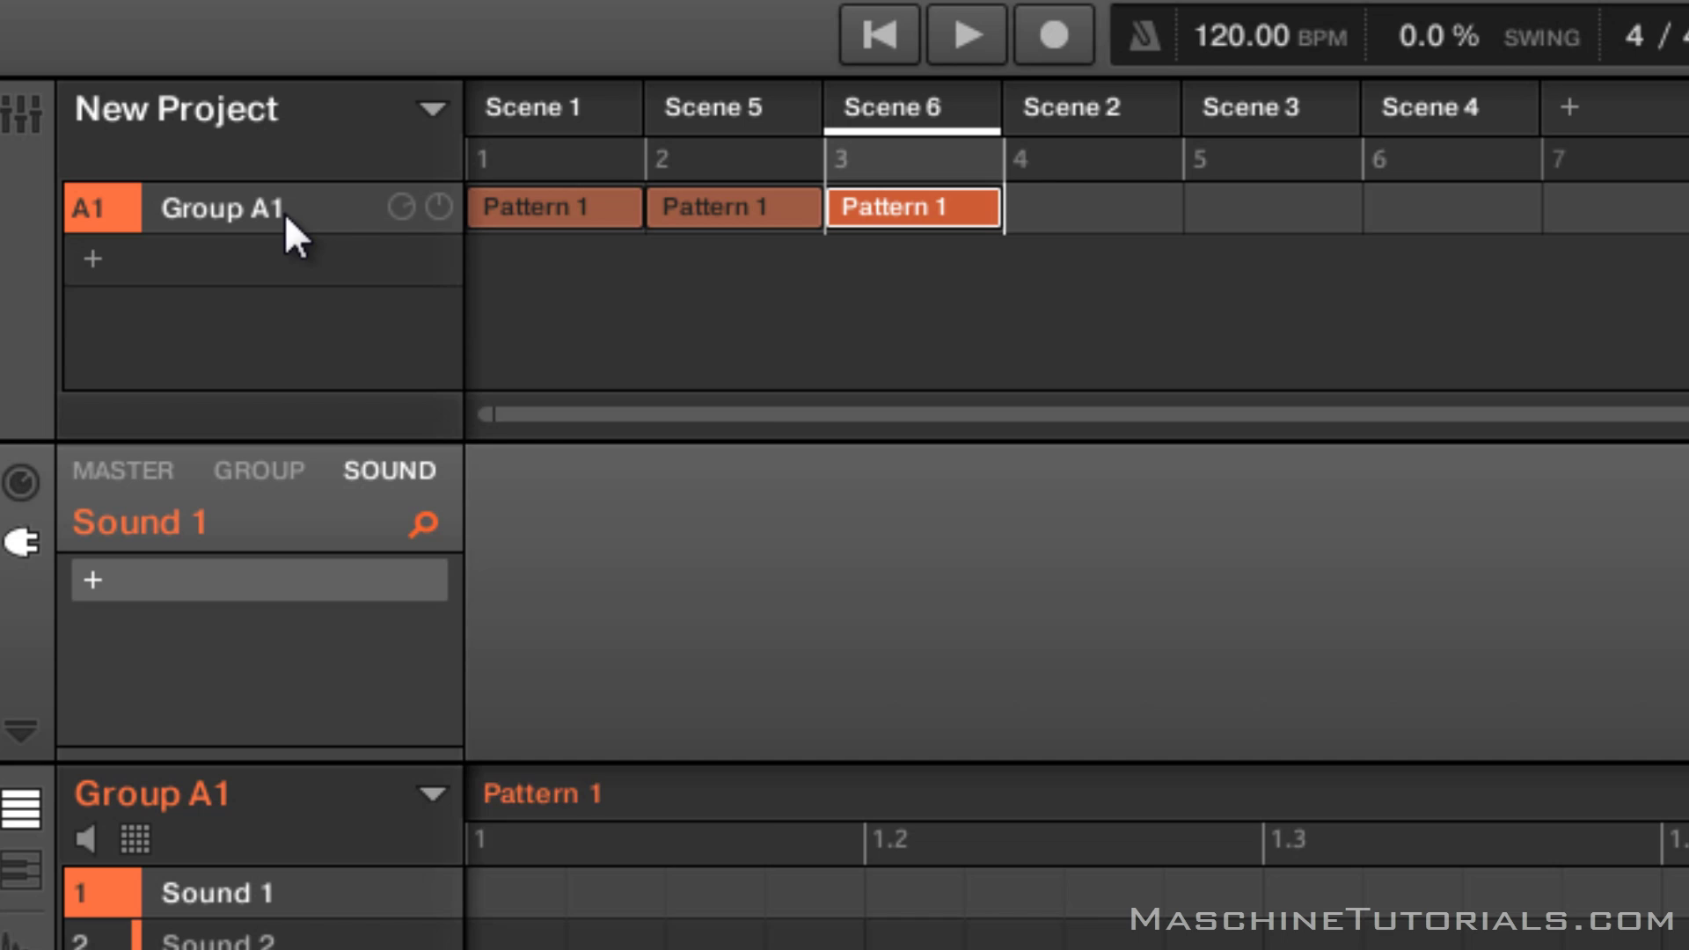
Step: Apply the Sounds to MIDI Notes batch setup to Group A1
{"action": "right_click", "coordinate": [135, 102]}
{"action": "mouse_move", "coordinate": [567, 580]}
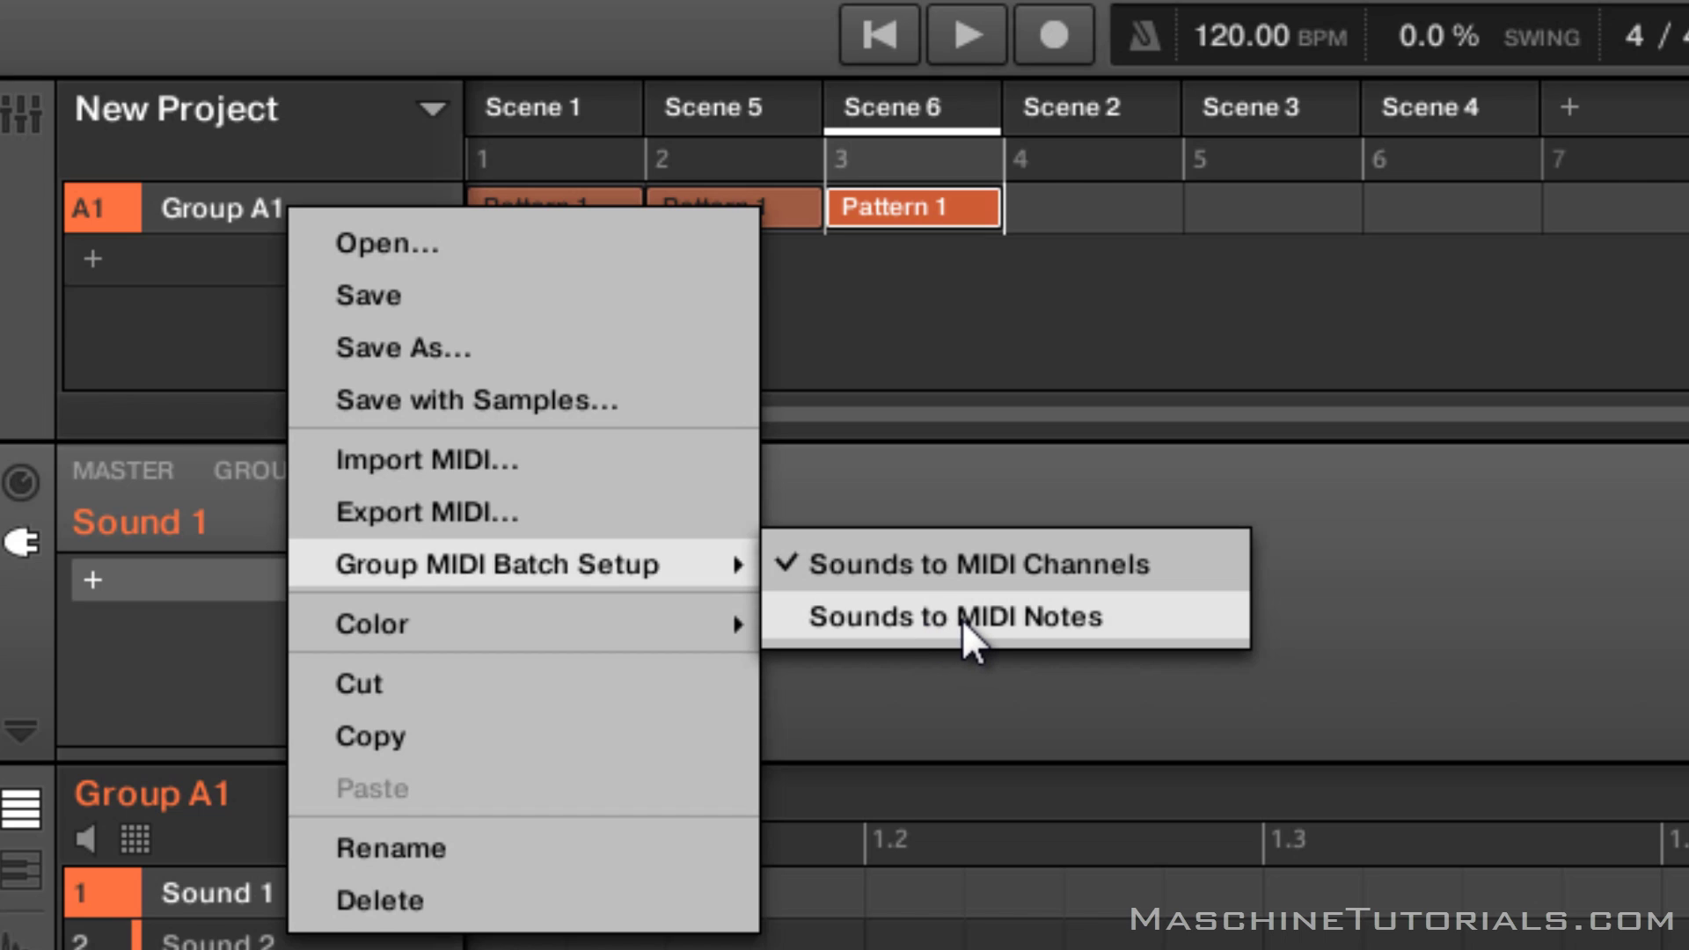
{"action": "left_click", "coordinate": [1173, 618]}
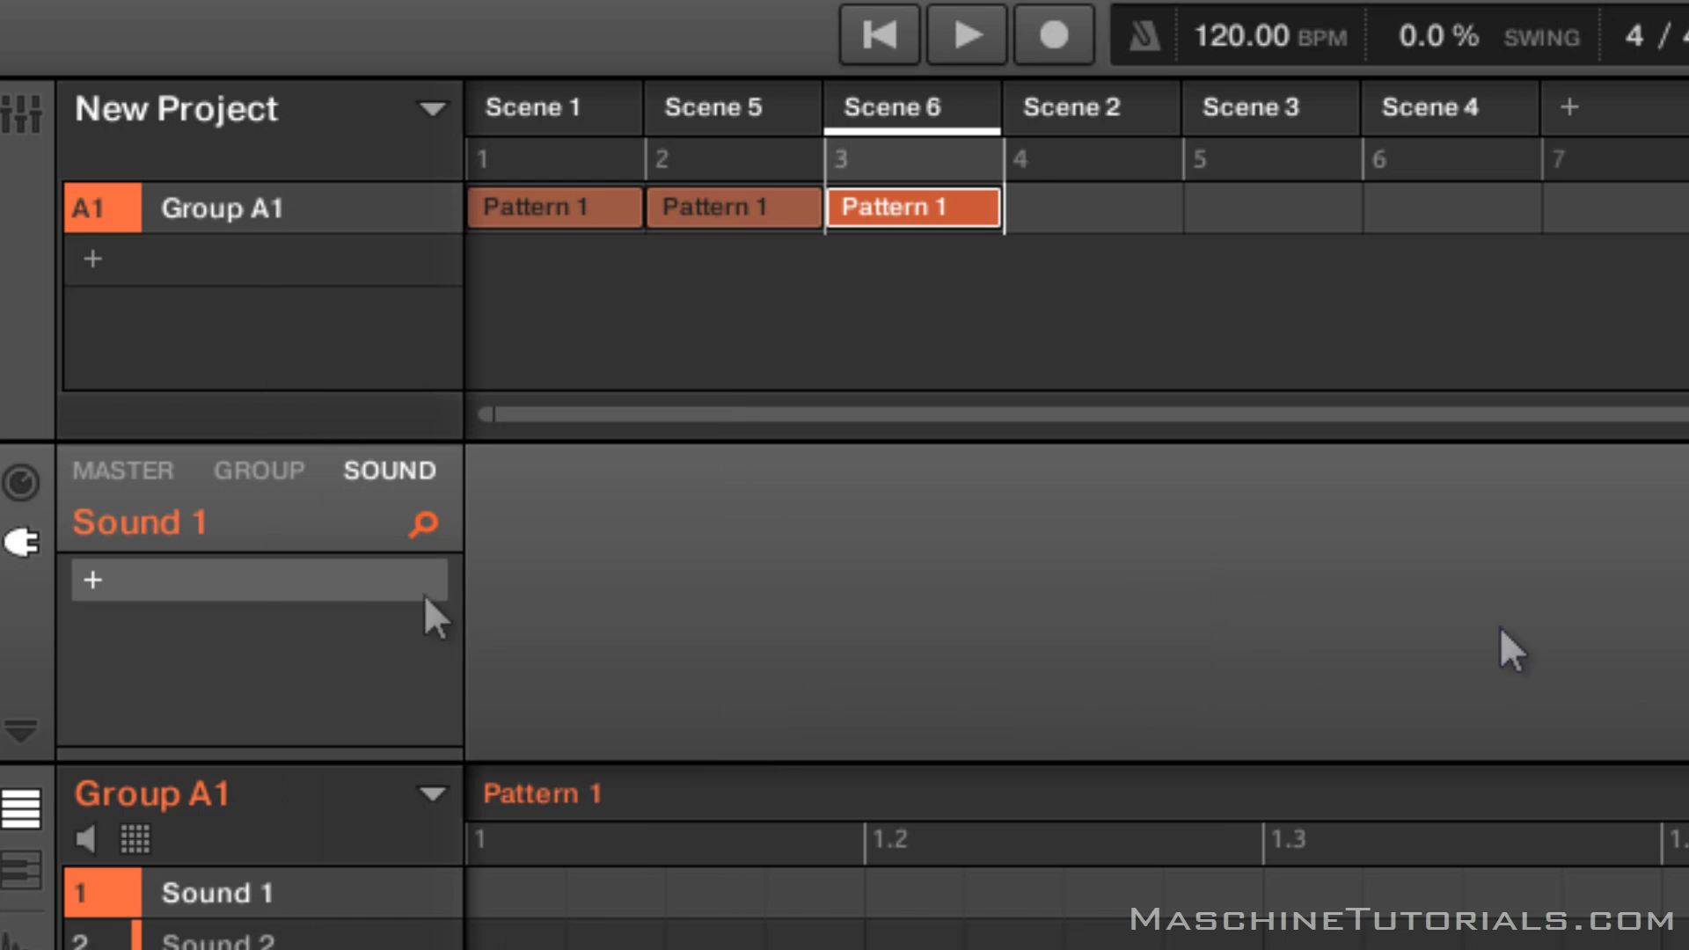
Step: Load the Absynth 5 plug-in into Sound 1, and load 4Life Kit from the group library
{"action": "left_click", "coordinate": [280, 589]}
{"action": "mouse_move", "coordinate": [475, 555]}
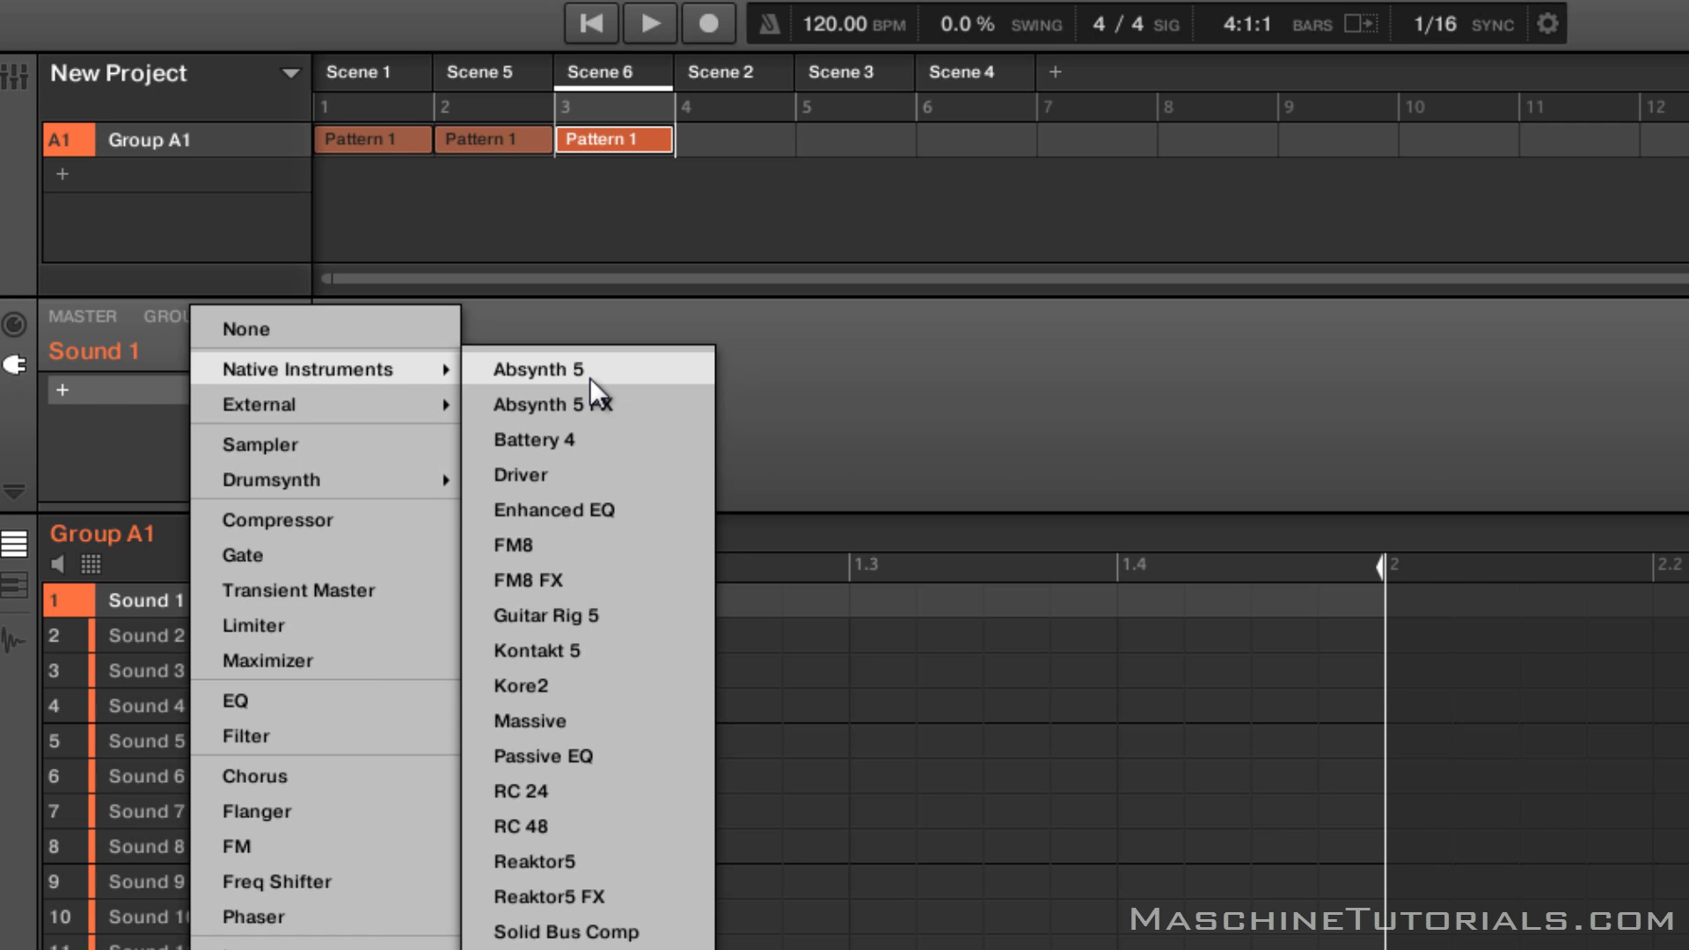
{"action": "left_click", "coordinate": [590, 378]}
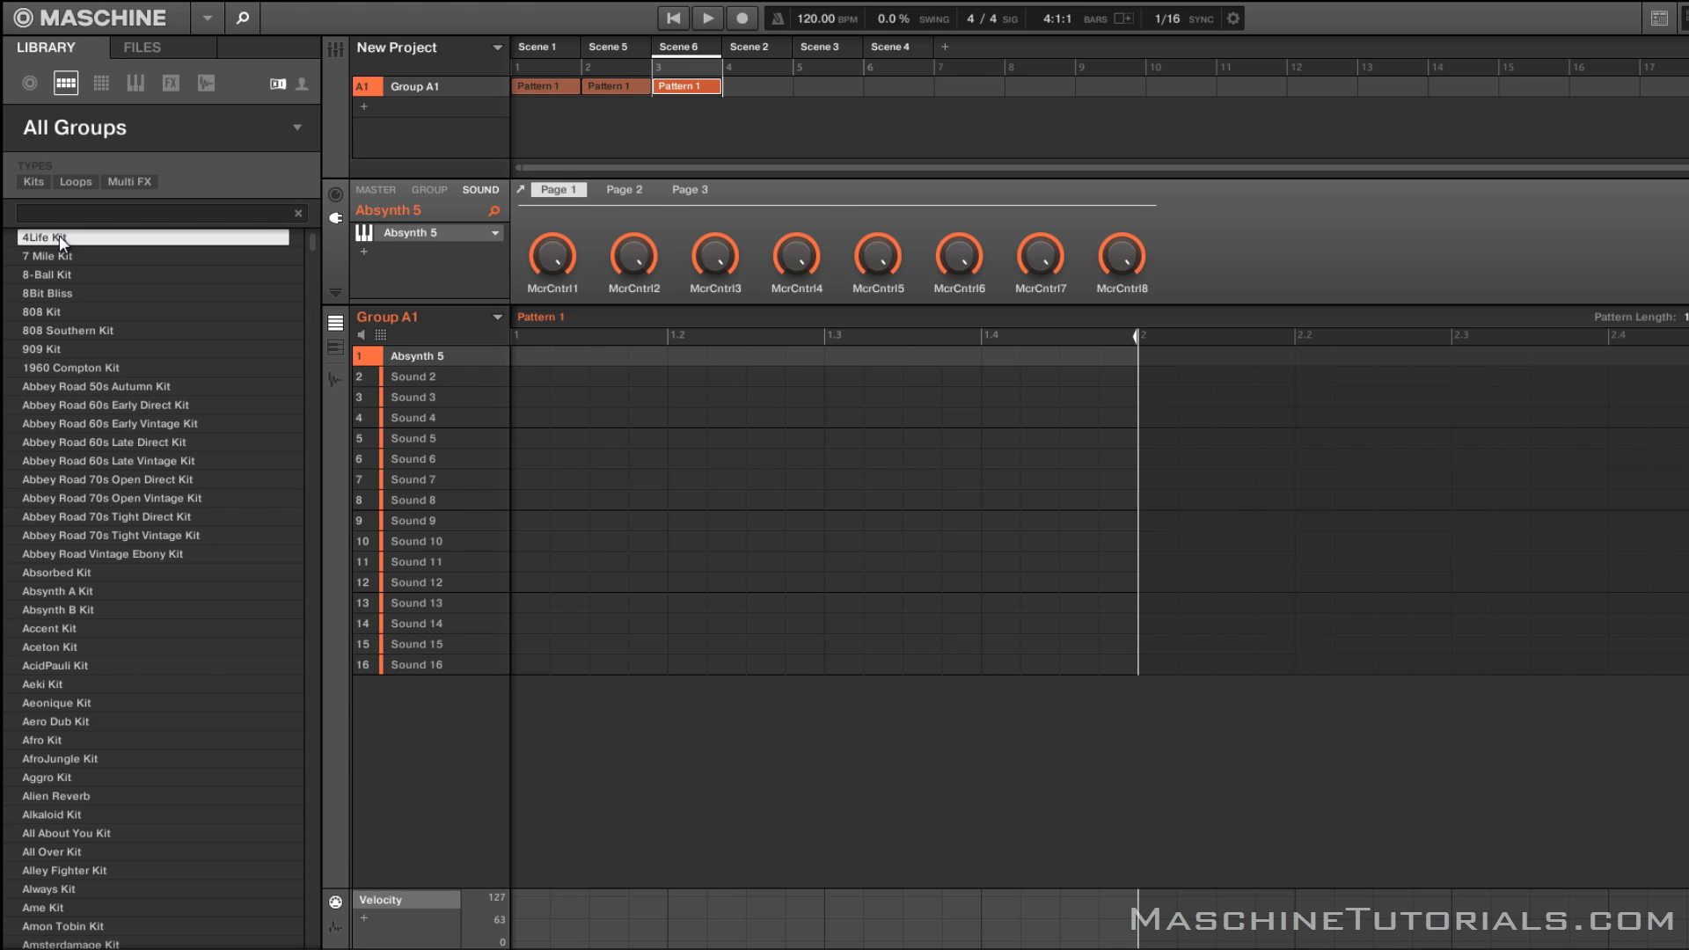
{"action": "double_click", "coordinate": [59, 234]}
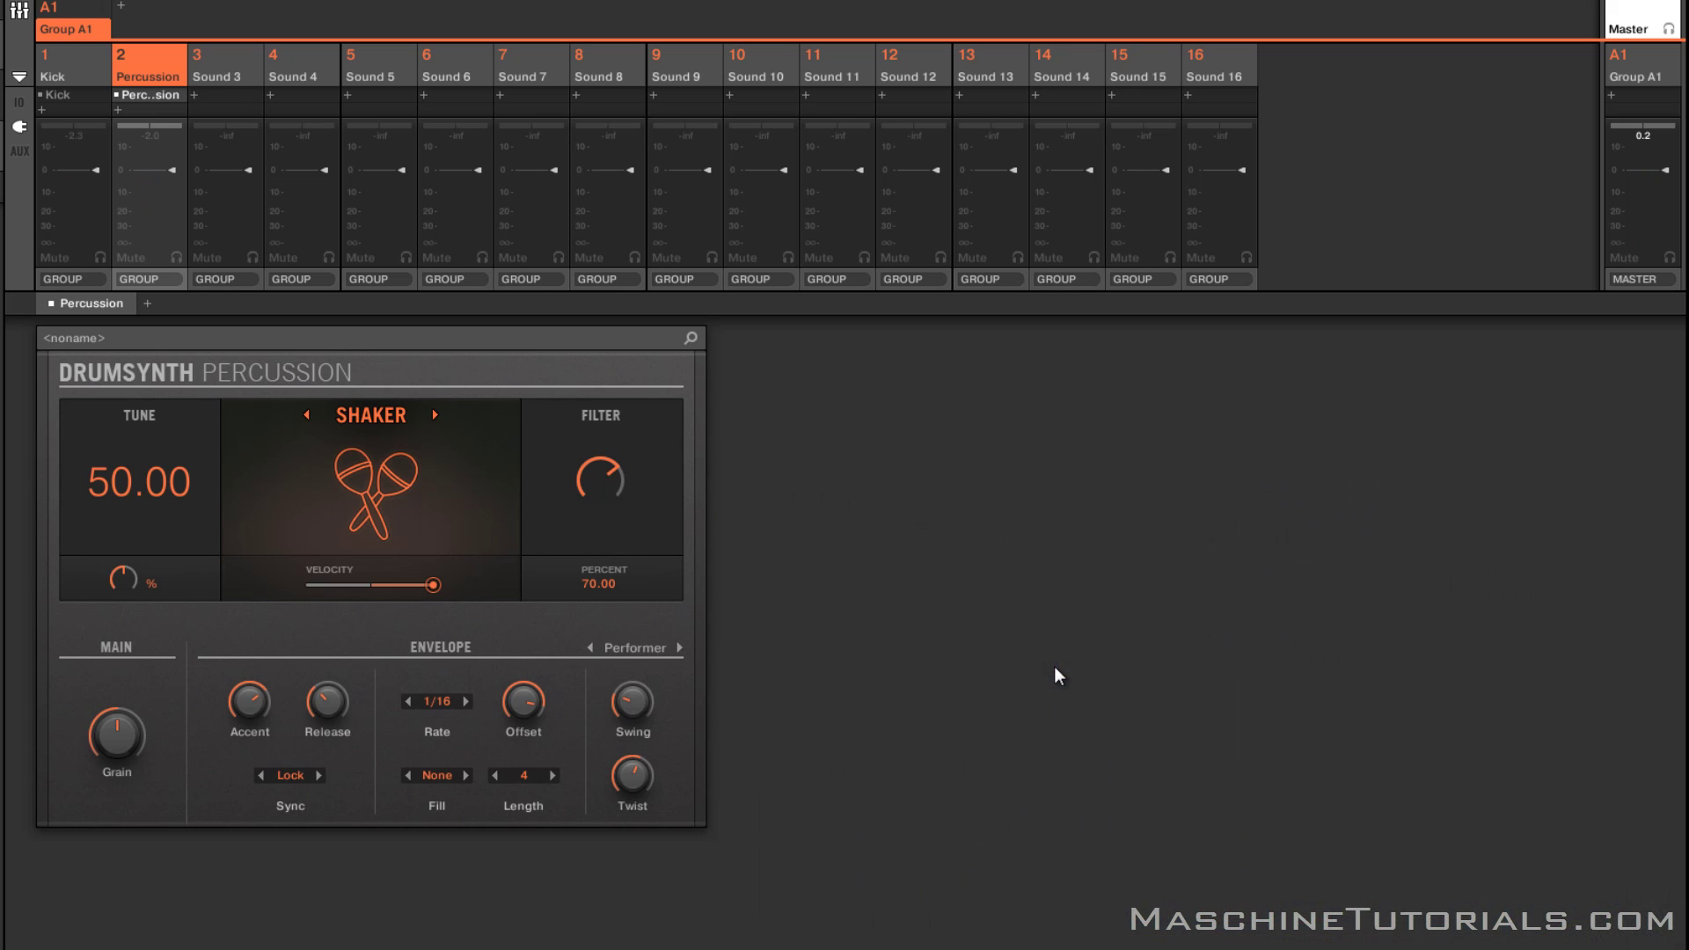
Step: Insert Supercharger GT as an effect on the Master channel and start playback
{"action": "left_click", "coordinate": [1626, 20]}
{"action": "left_click", "coordinate": [1612, 48]}
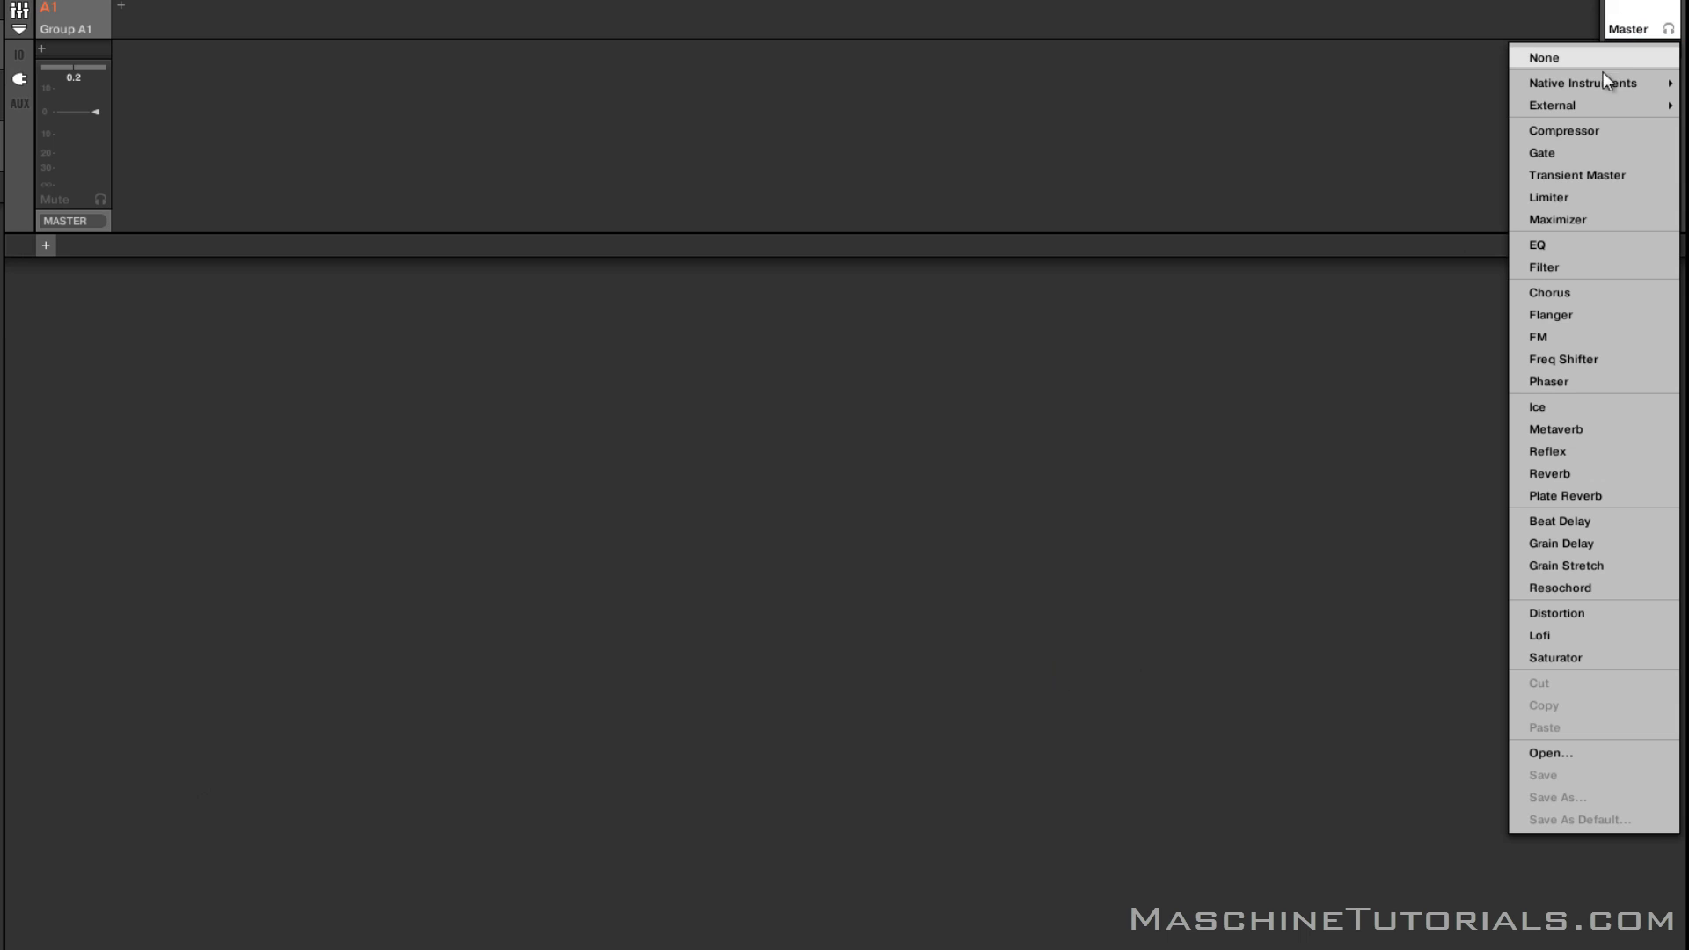
{"action": "mouse_move", "coordinate": [1562, 84]}
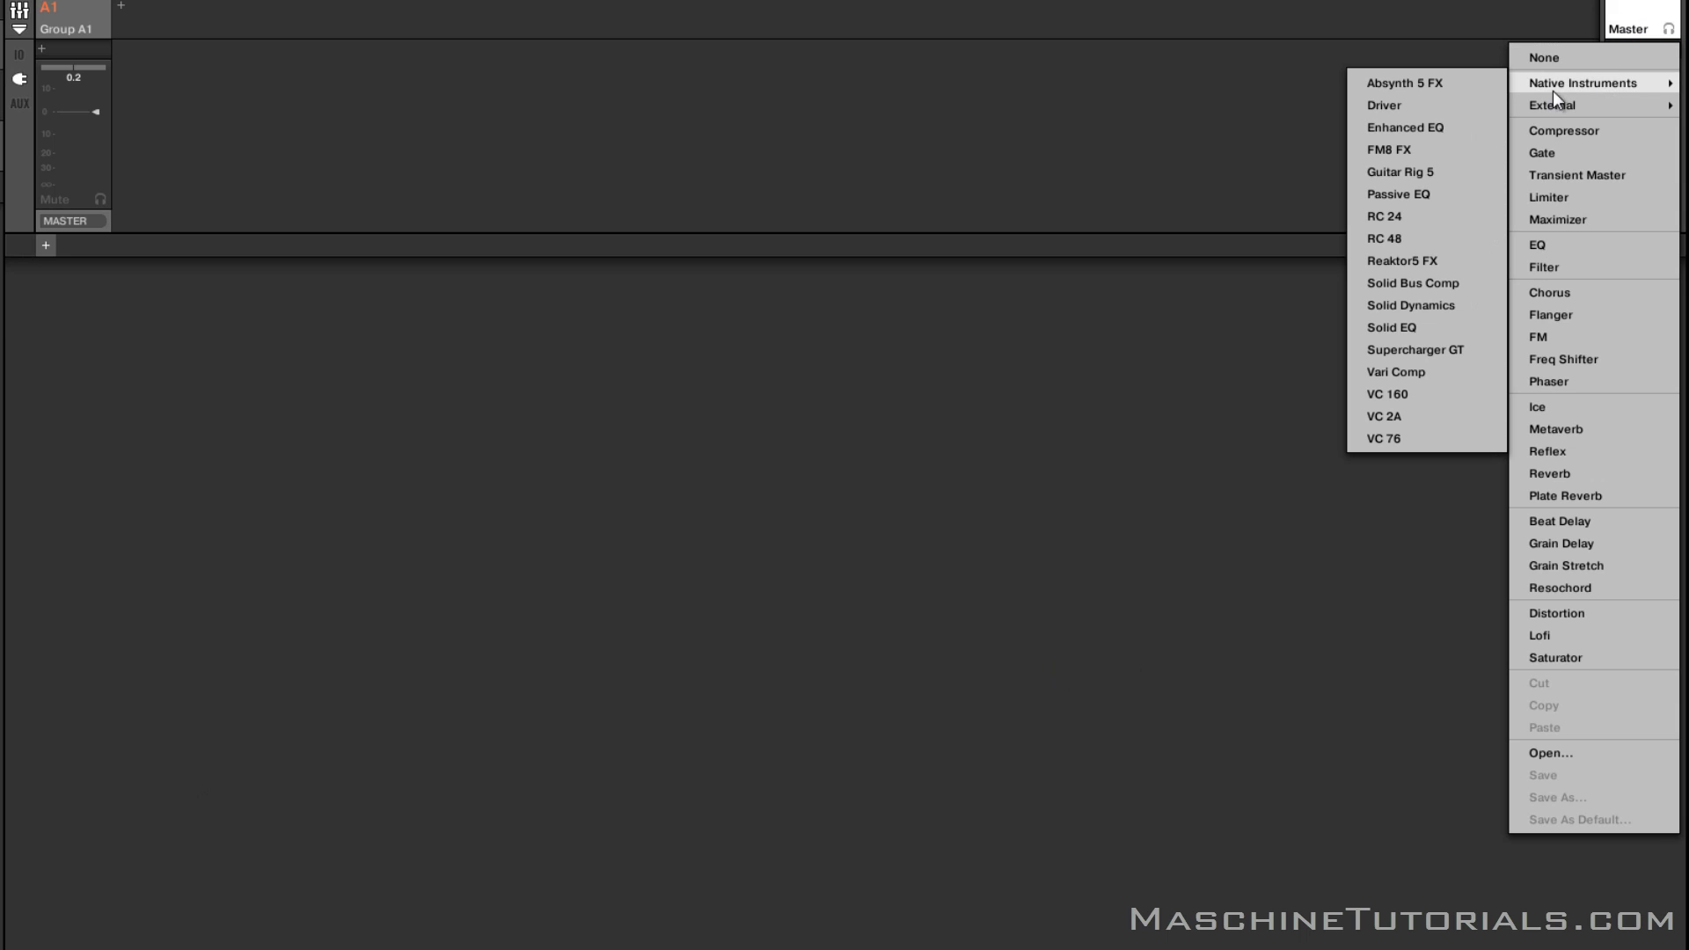
{"action": "left_click", "coordinate": [1397, 352]}
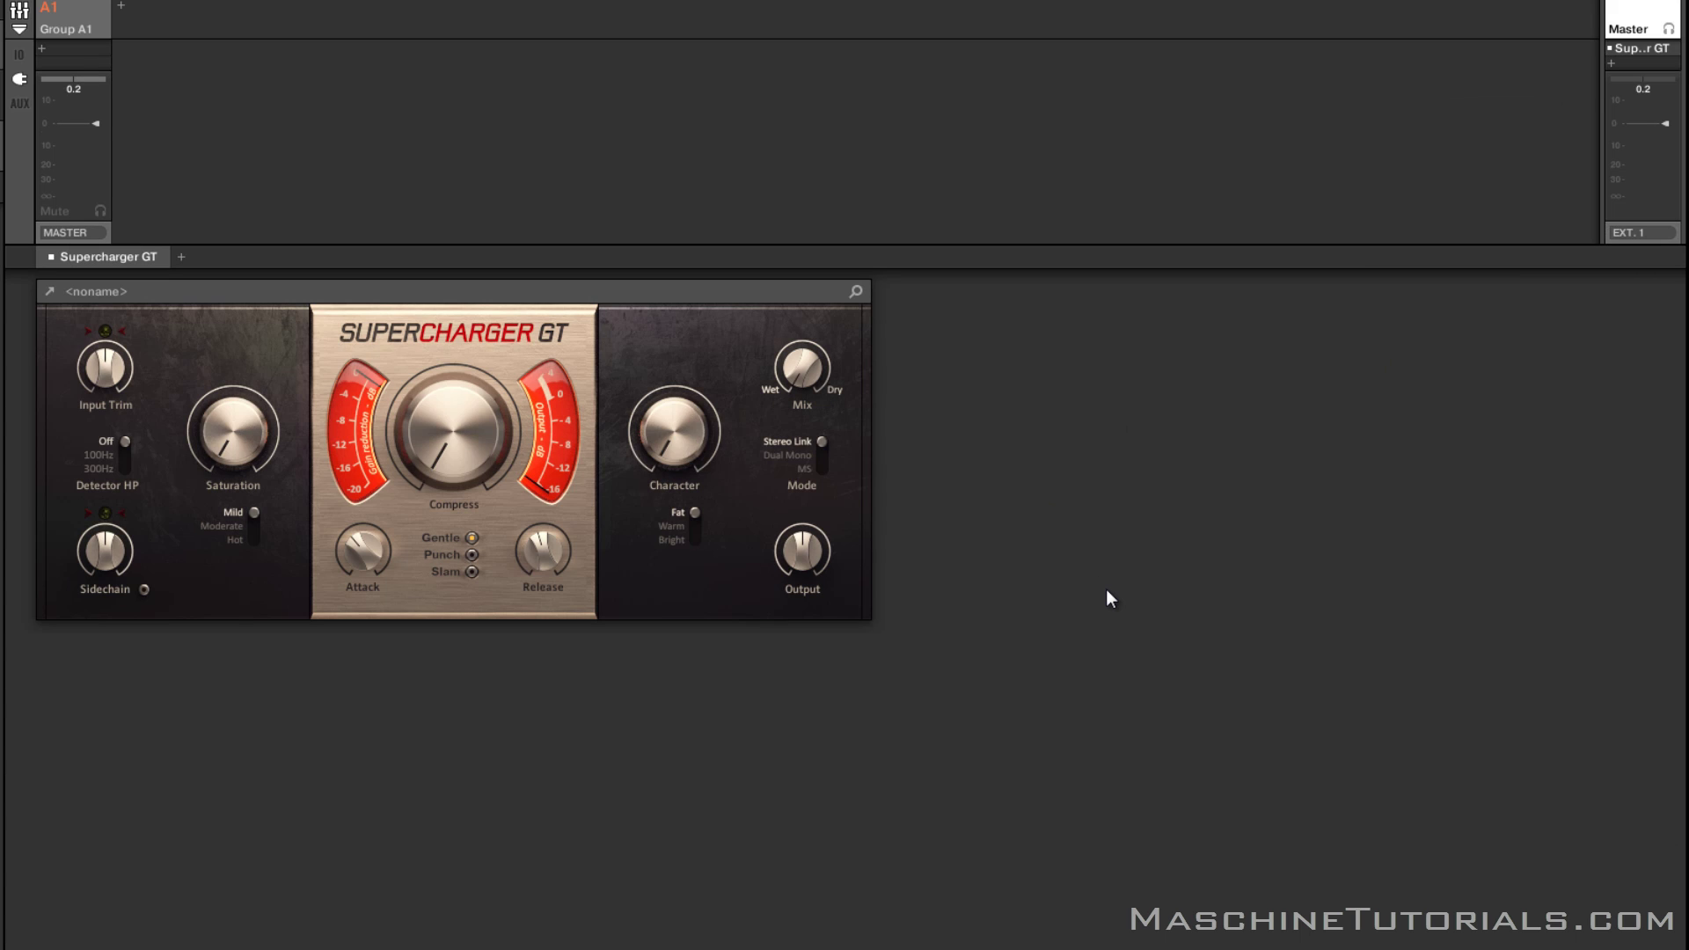
{"action": "key", "text": "space"}
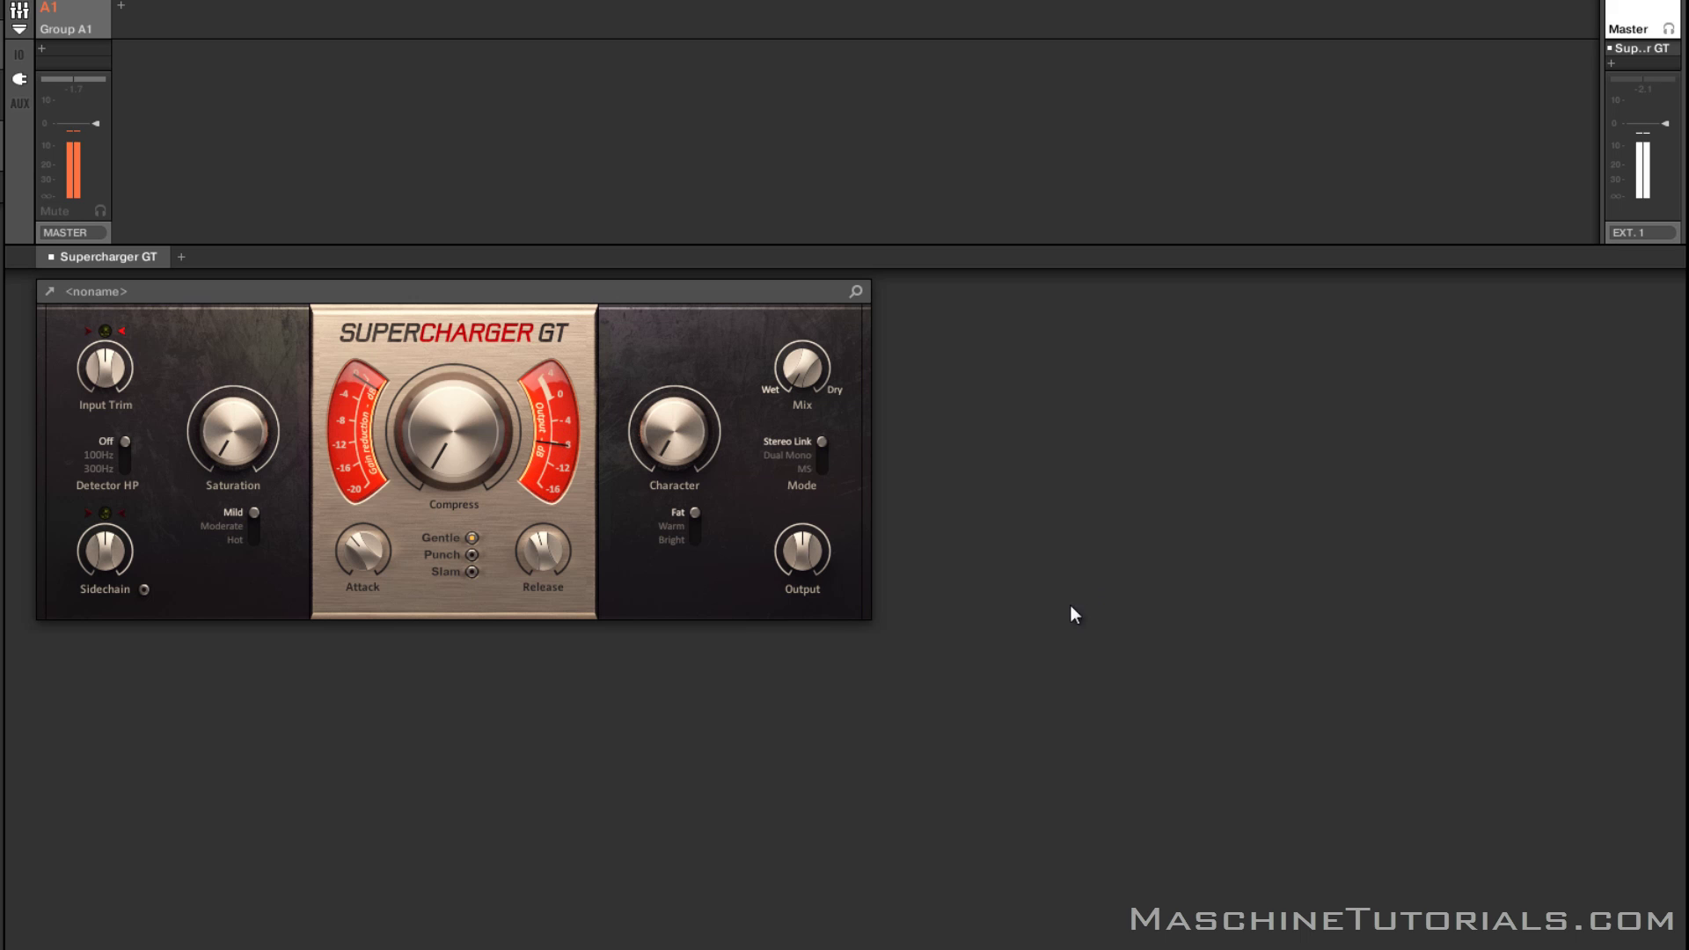
Step: Detach Supercharger GT into a floating window, move it clear of the docked plug-in area, and resume playback
{"action": "left_click", "coordinate": [50, 292]}
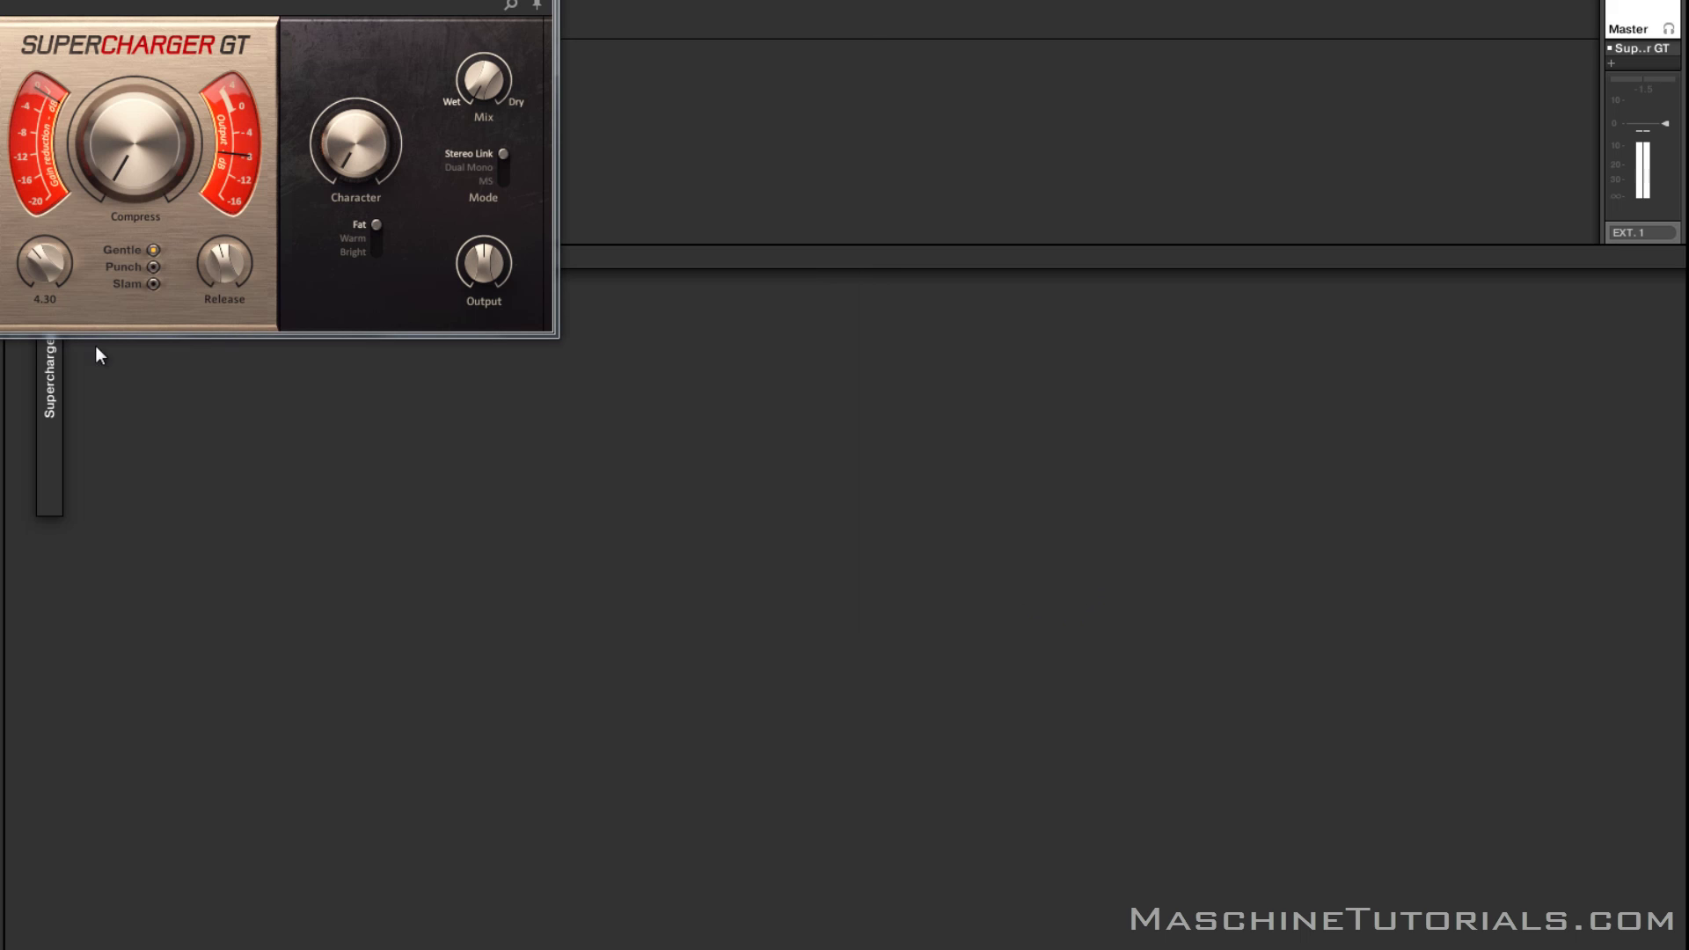
{"action": "left_click_drag", "start_coordinate": [187, 19], "coordinate": [966, 341]}
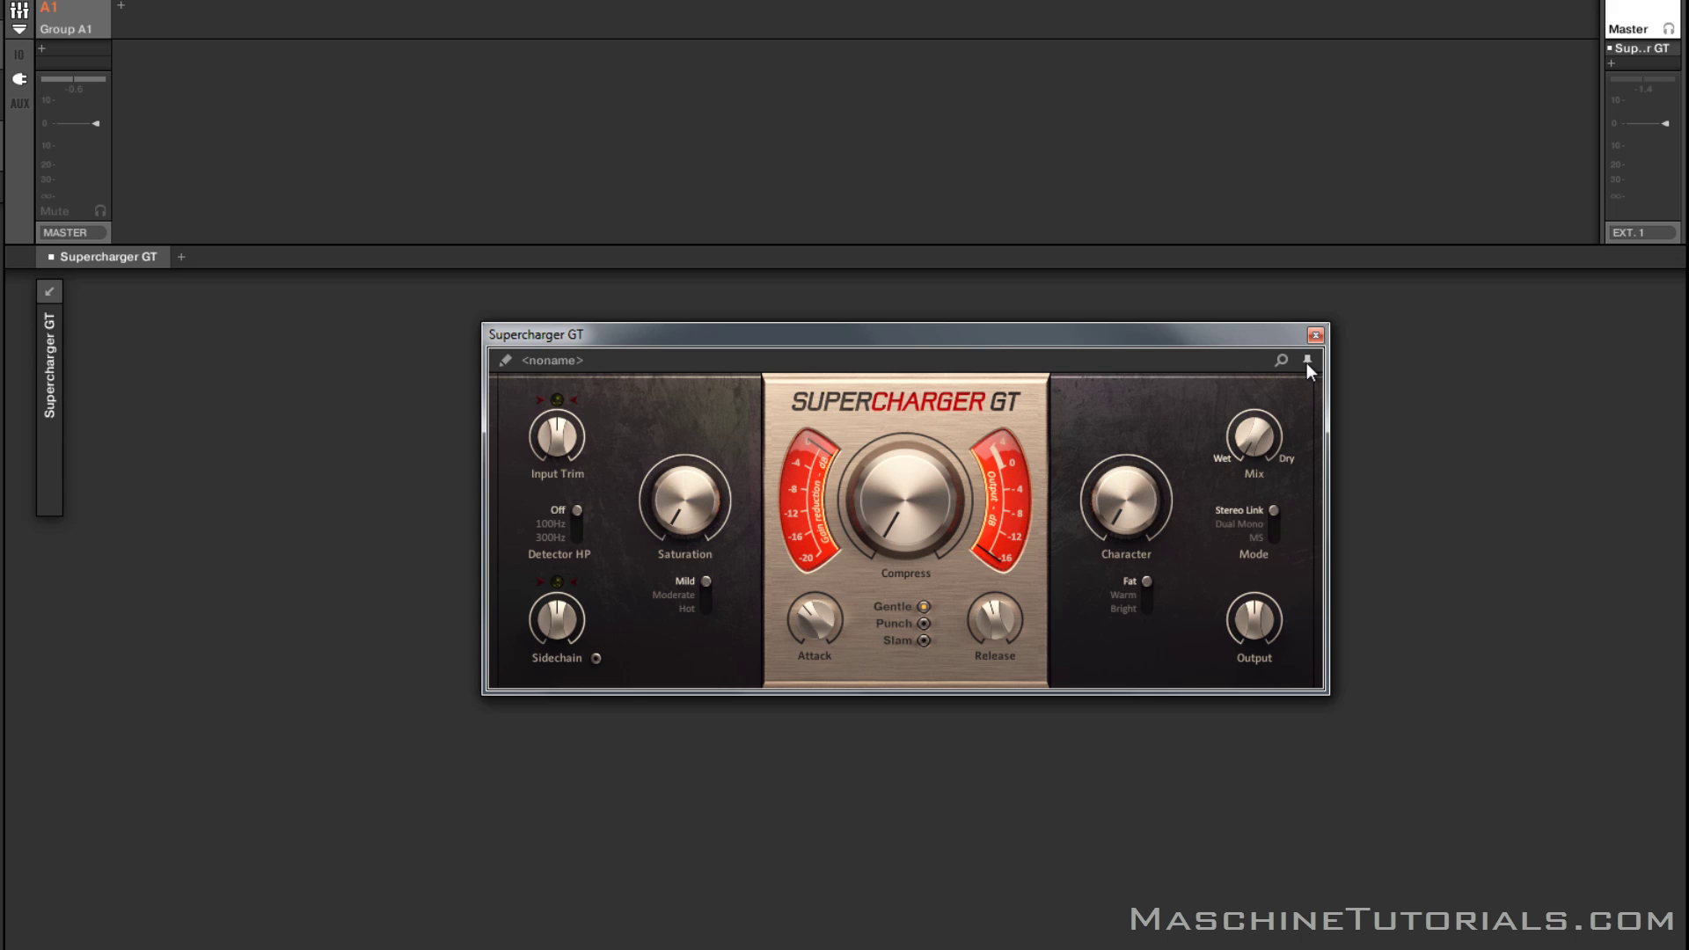
{"action": "left_click_drag", "start_coordinate": [1092, 341], "coordinate": [1410, 326]}
{"action": "key", "text": "space"}
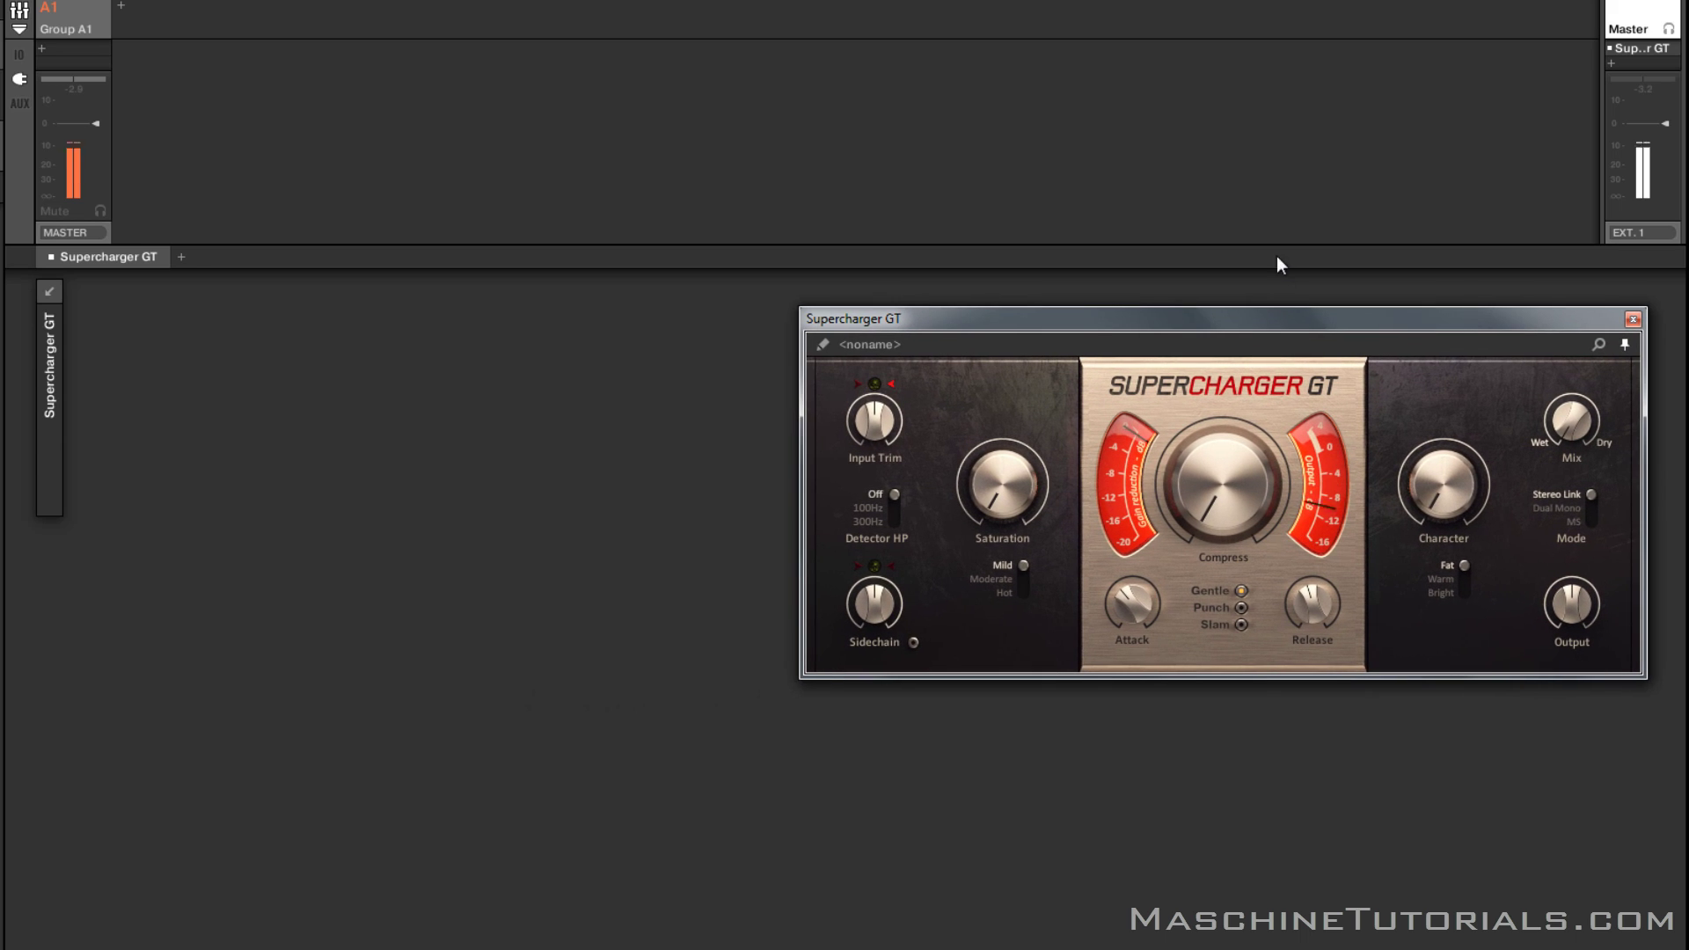
Step: Show Group A1's channels in the mixer and view the Kick and Percussion drumsynth panels beside the floating Supercharger GT
{"action": "left_click", "coordinate": [77, 25]}
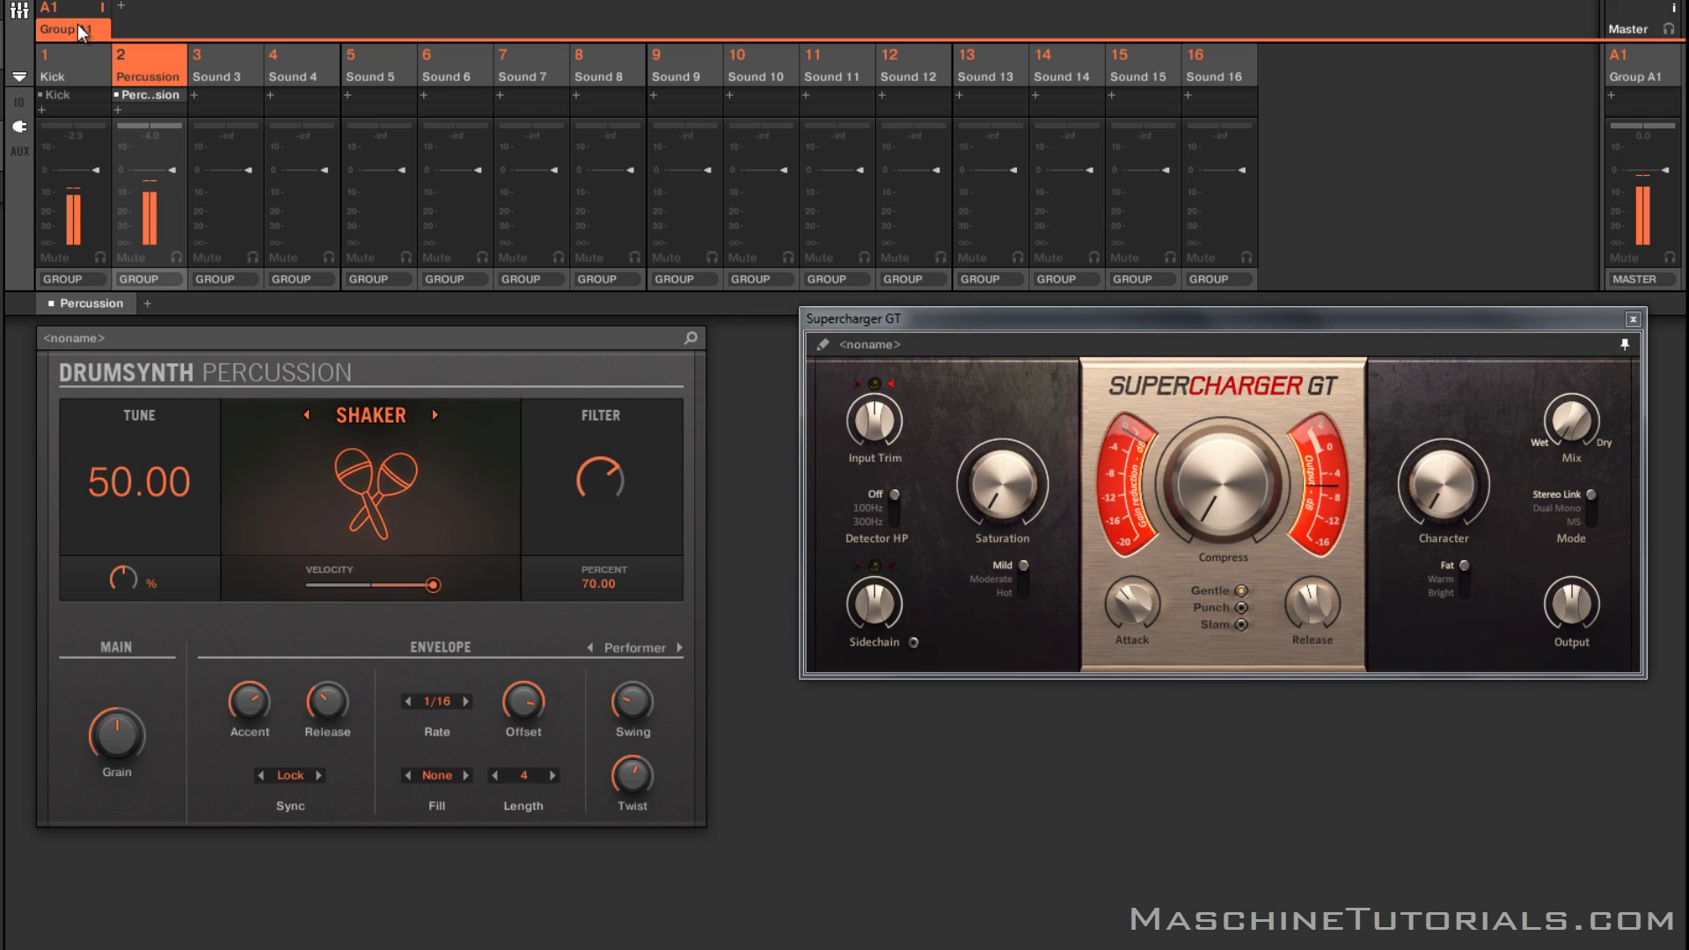
{"action": "key", "text": "Left"}
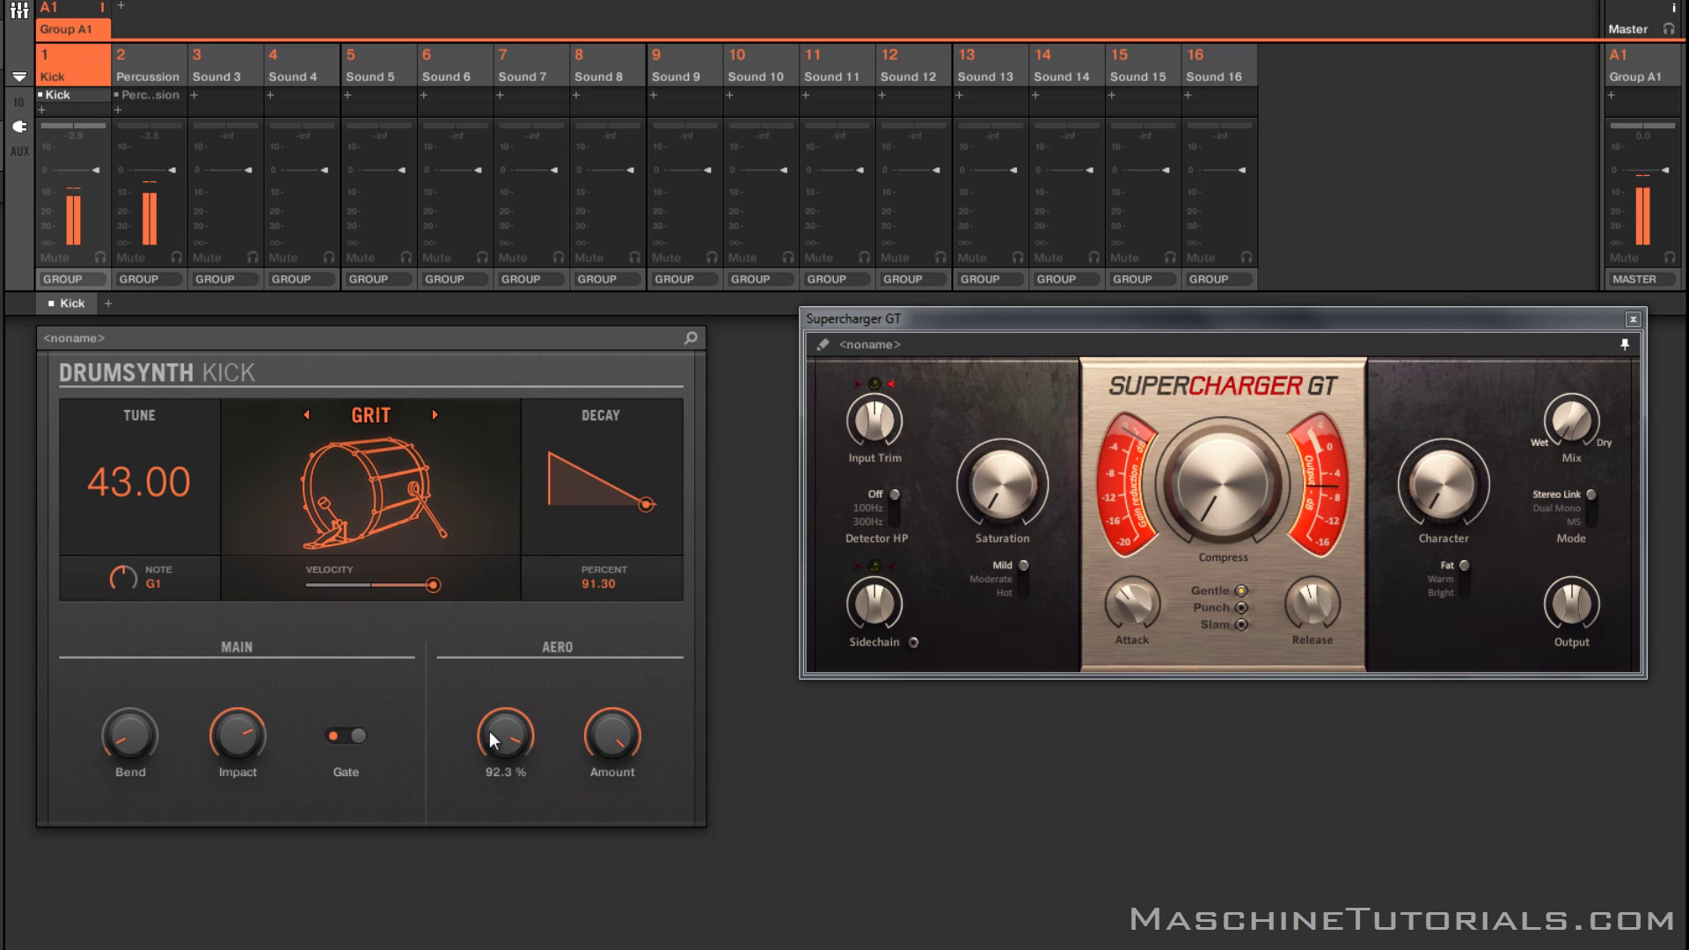
{"action": "left_click_drag", "start_coordinate": [492, 741], "coordinate": [503, 738]}
{"action": "key", "text": "Right"}
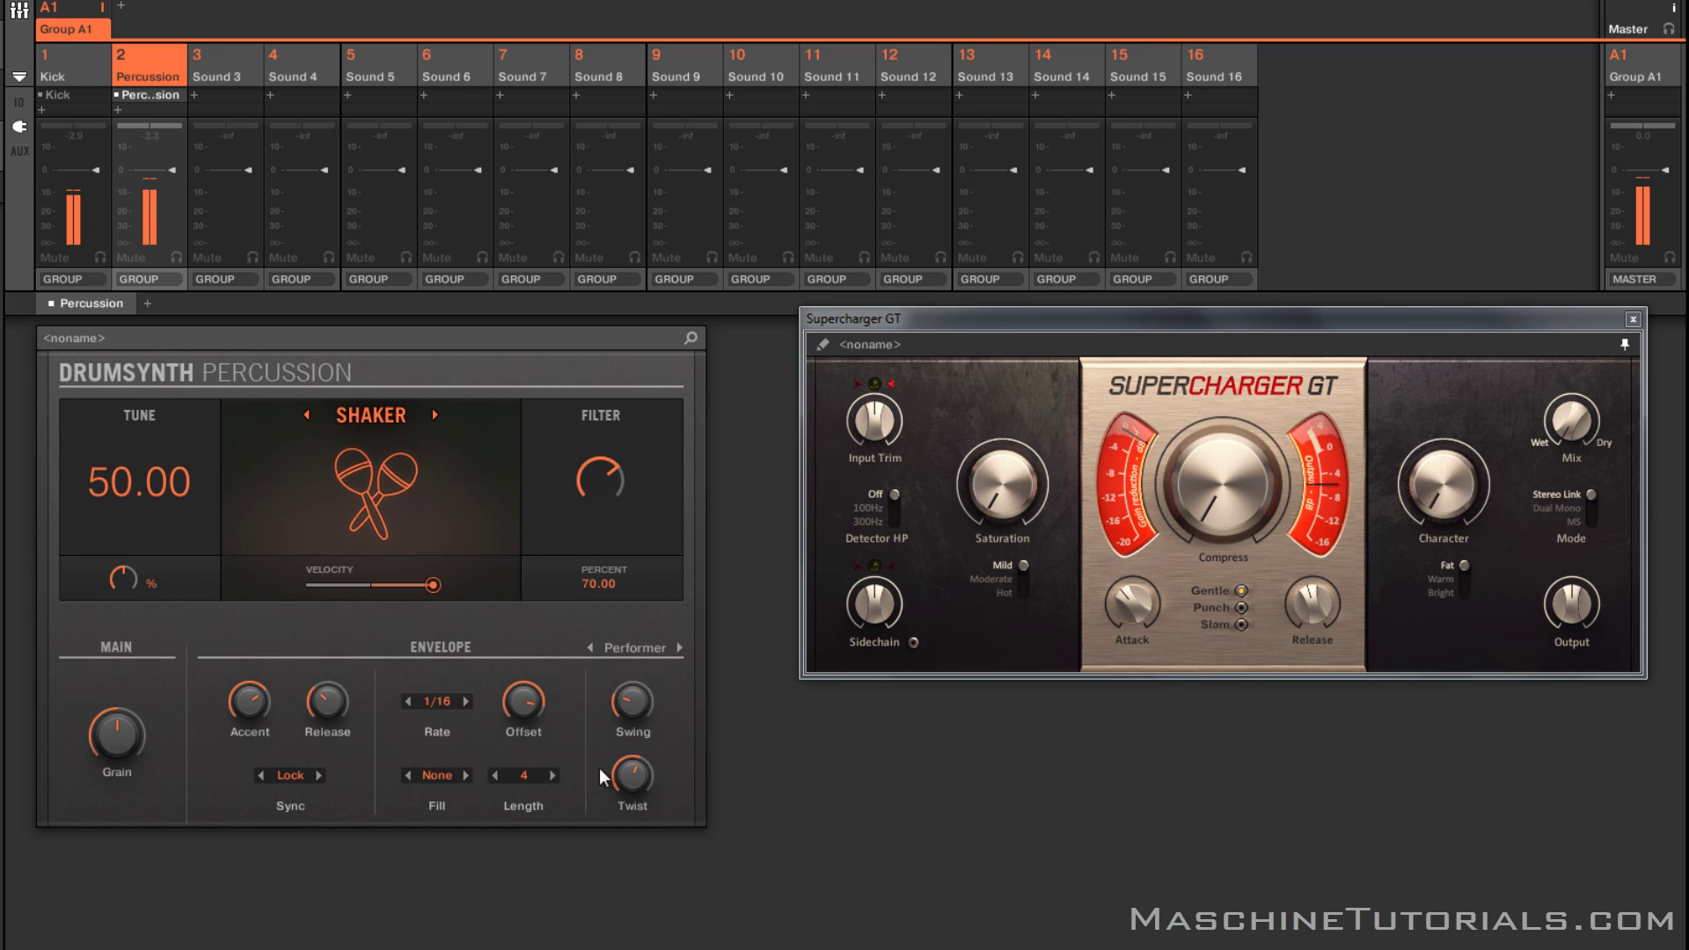